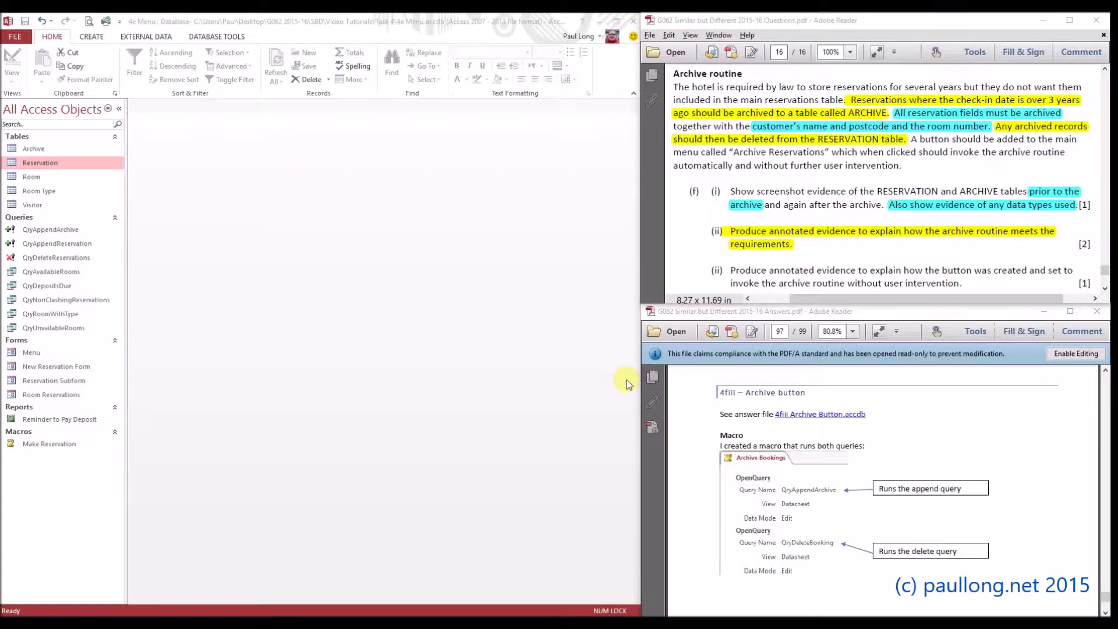
# Highlight in green the "Archive Reservations" button requirement and the question asking for evidence of how the button was created.
pyautogui.click(910, 139)
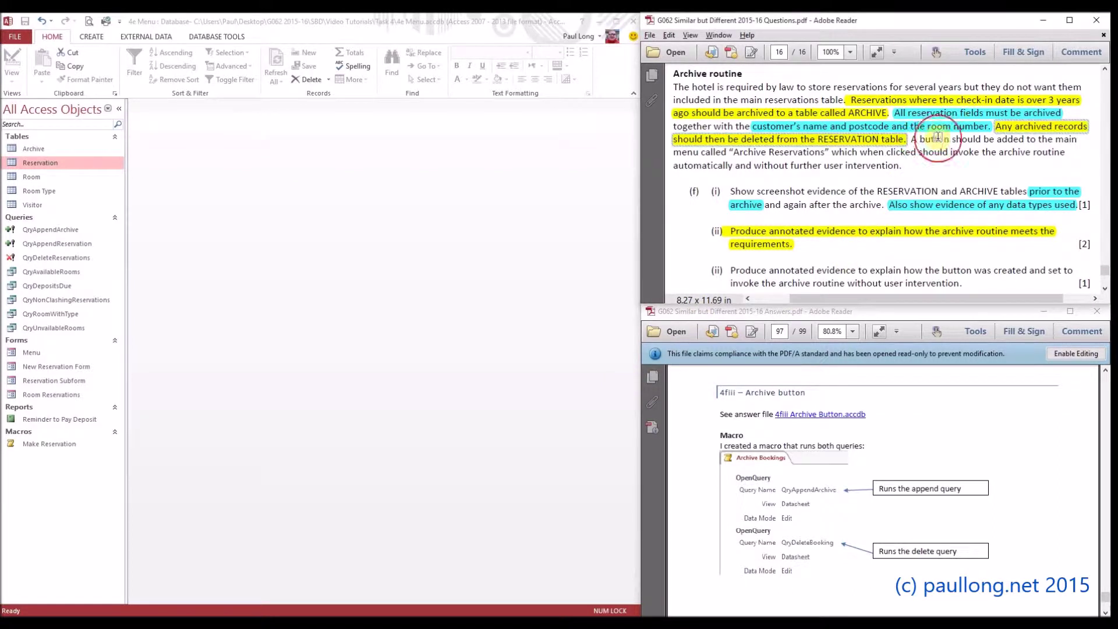
pyautogui.moveTo(912, 139); pyautogui.dragTo(907, 163)
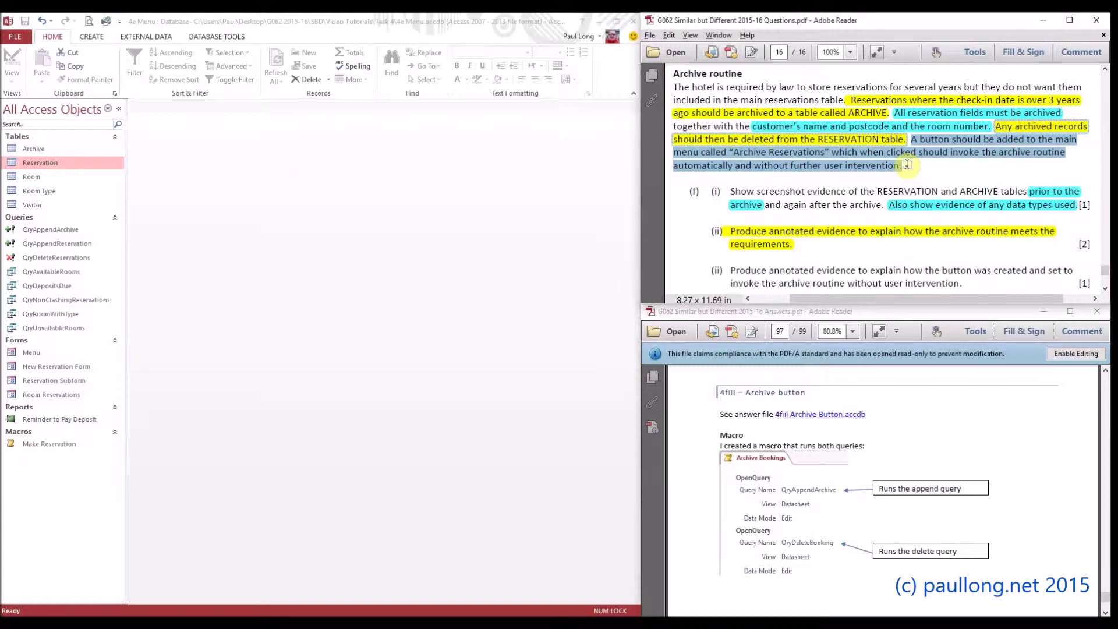
pyautogui.moveTo(907, 163); pyautogui.dragTo(907, 164)
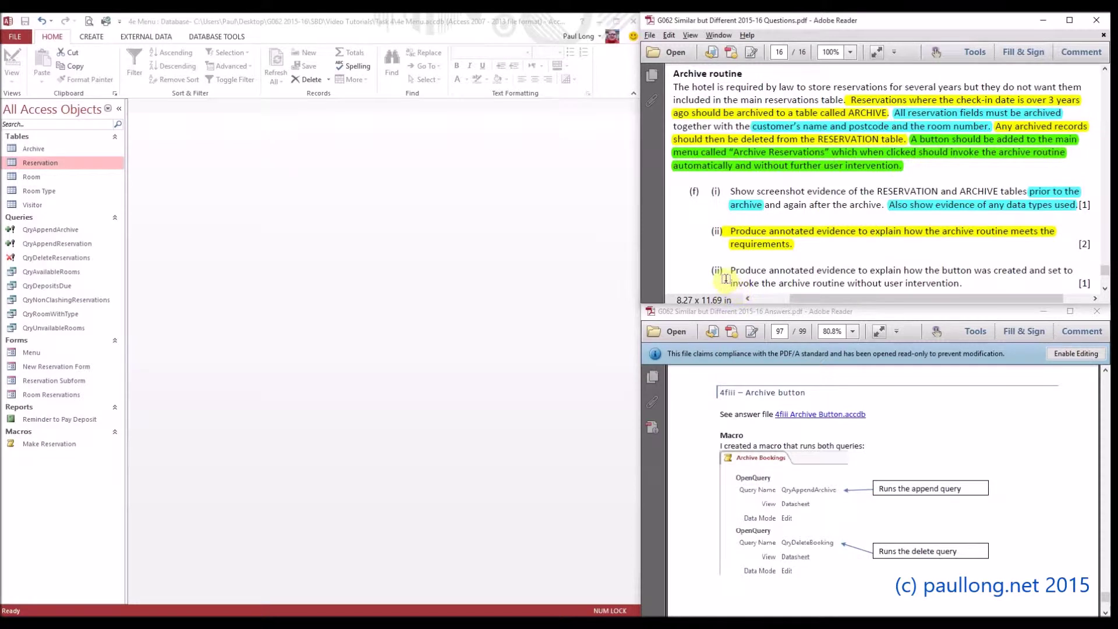
pyautogui.moveTo(732, 271)
pyautogui.mouseDown()
pyautogui.moveTo(931, 274)
pyautogui.moveTo(972, 286)
pyautogui.mouseUp()
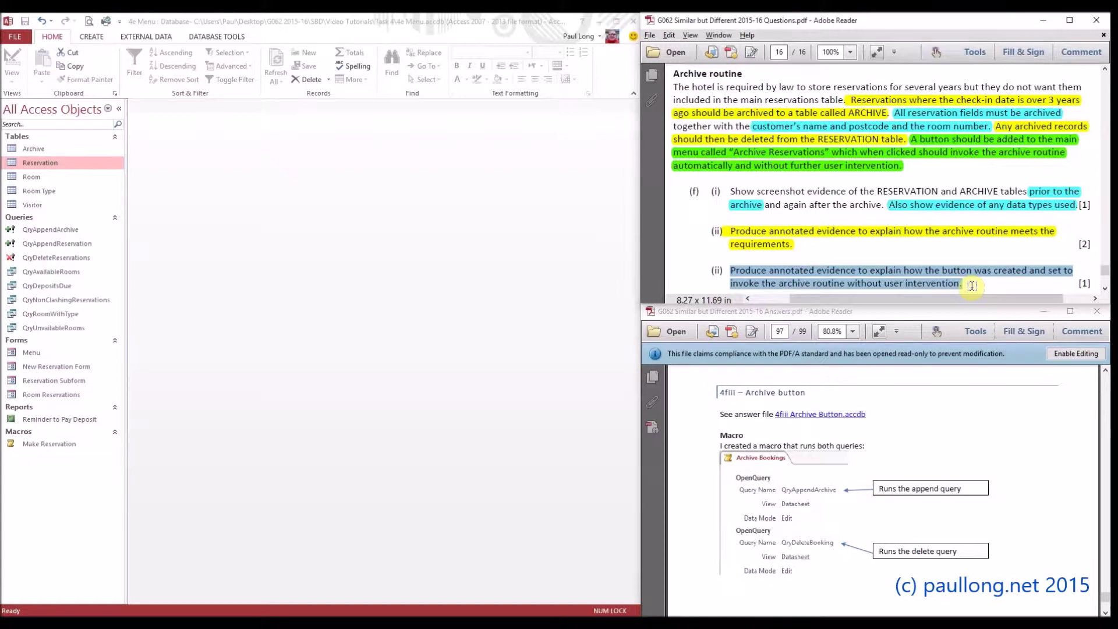
pyautogui.moveTo(972, 286); pyautogui.dragTo(972, 286)
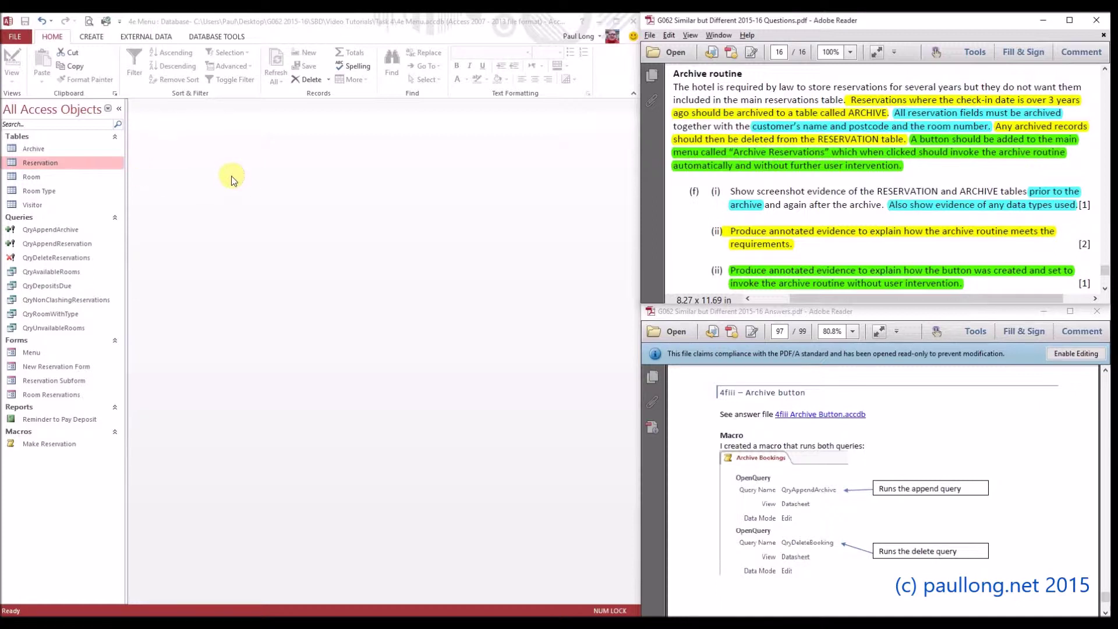
# Create a new macro in the Access database with an OpenQuery action that runs QryAppendArchive.
pyautogui.click(92, 36)
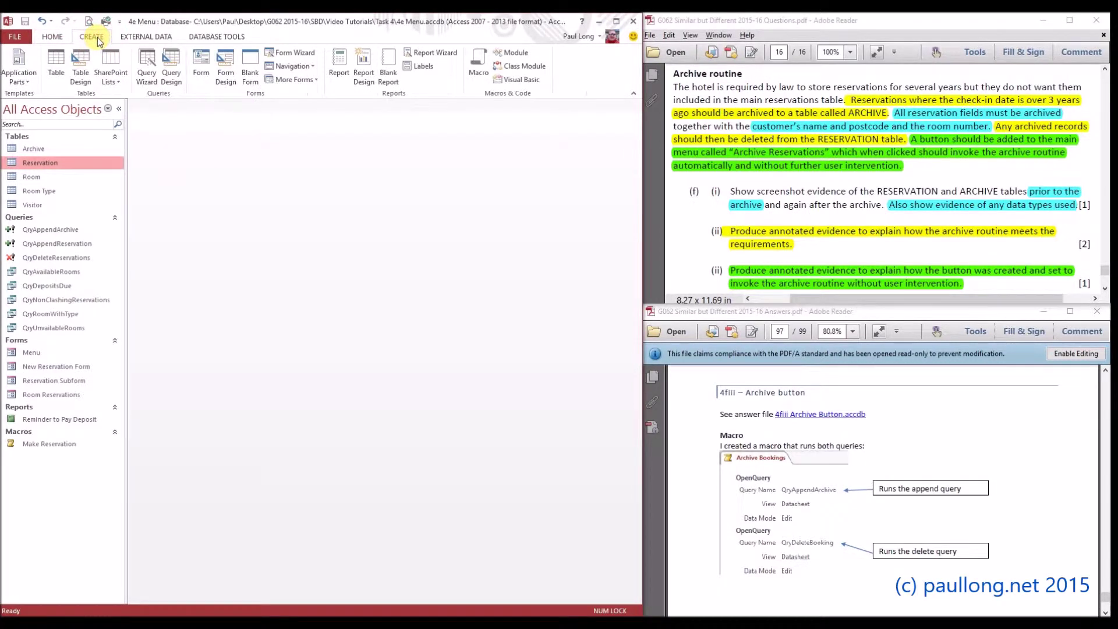
pyautogui.click(476, 66)
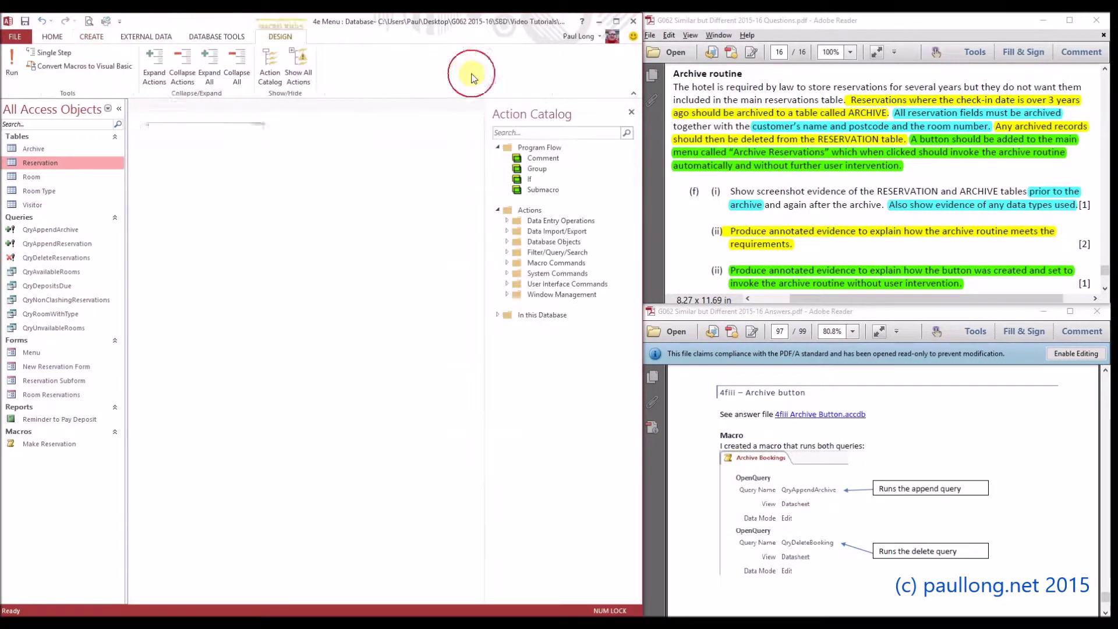
pyautogui.click(258, 129)
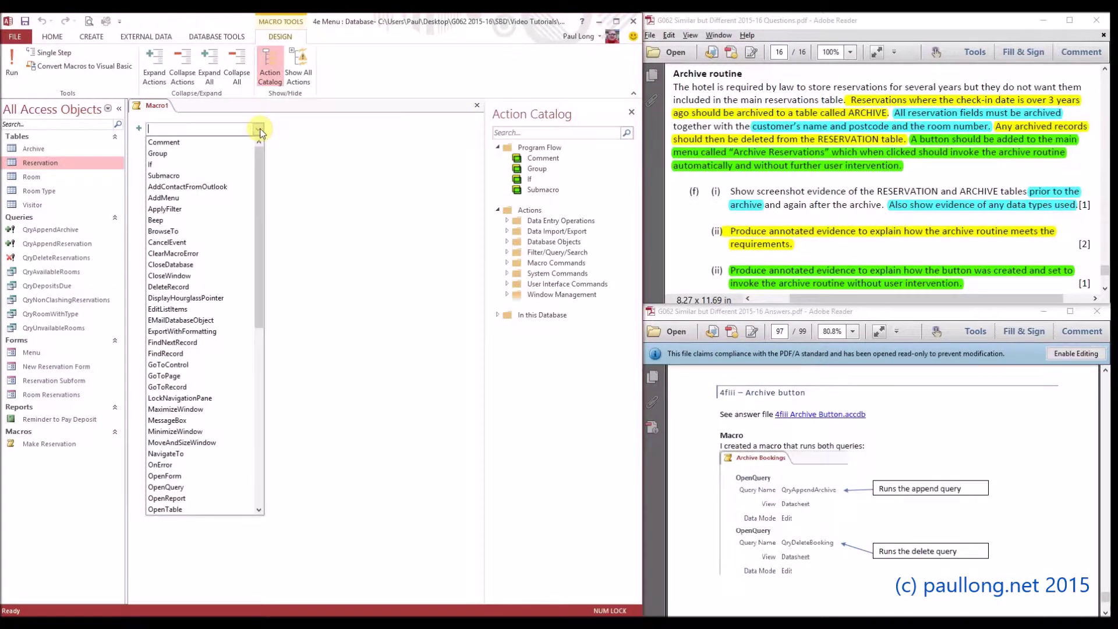
pyautogui.moveTo(260, 170); pyautogui.dragTo(263, 291)
pyautogui.click(181, 250)
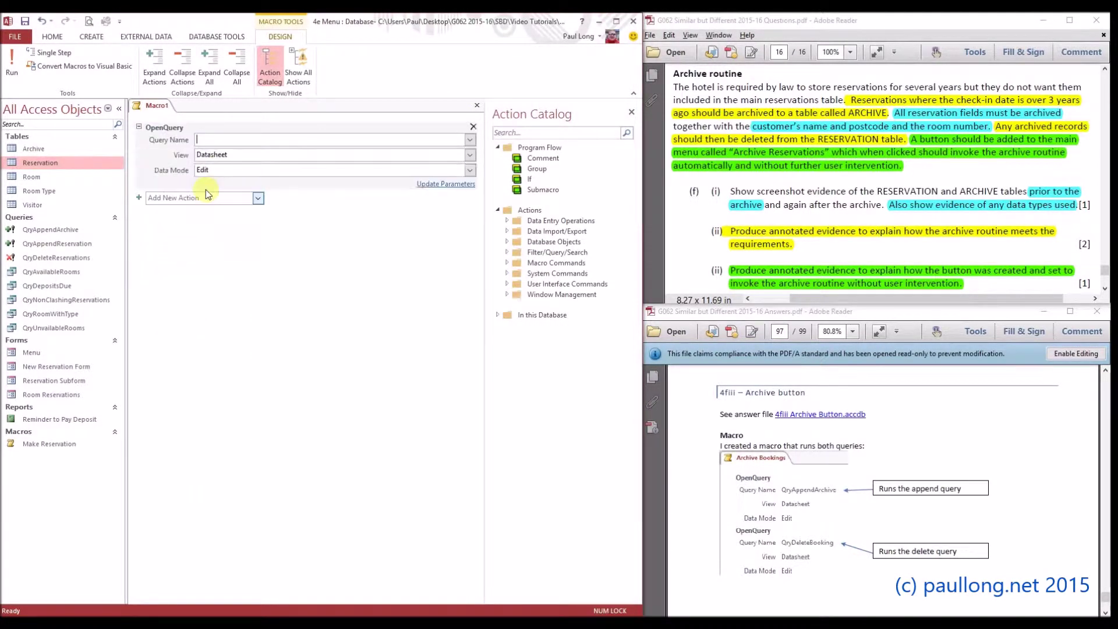
pyautogui.click(469, 140)
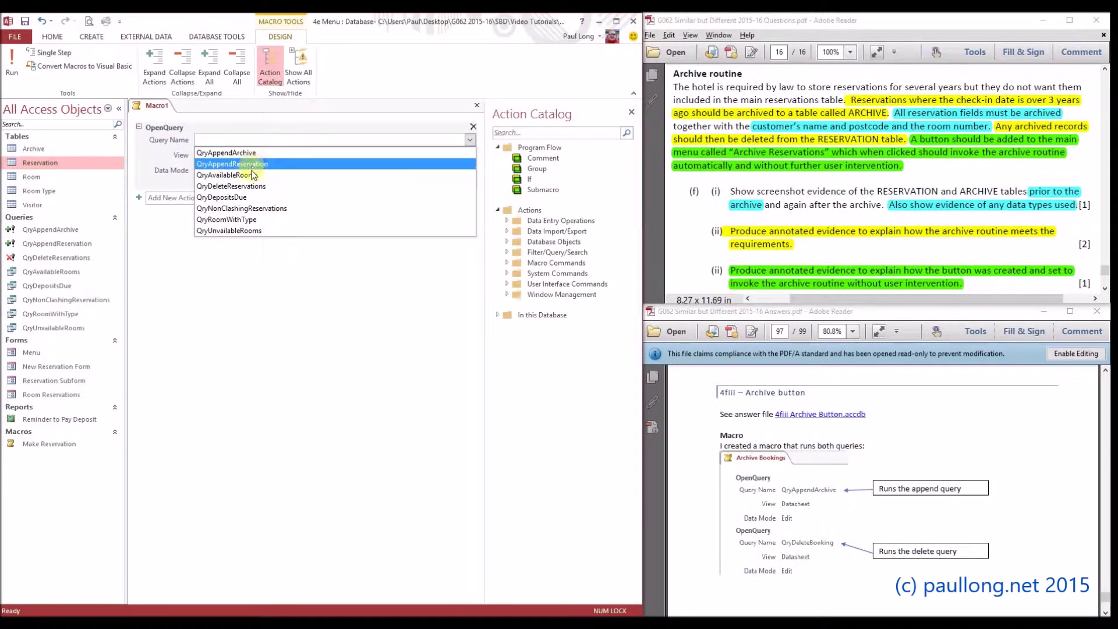
pyautogui.click(250, 153)
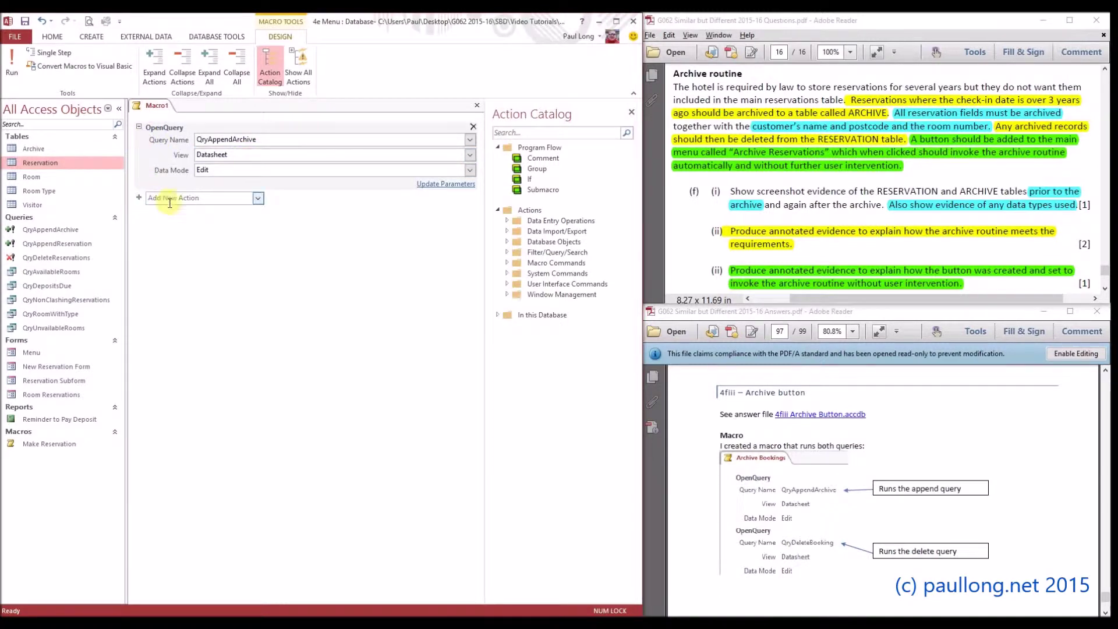
# Add a second OpenQuery action to the macro that runs QryDeleteReservations.
pyautogui.click(259, 199)
pyautogui.moveTo(256, 223); pyautogui.dragTo(270, 342)
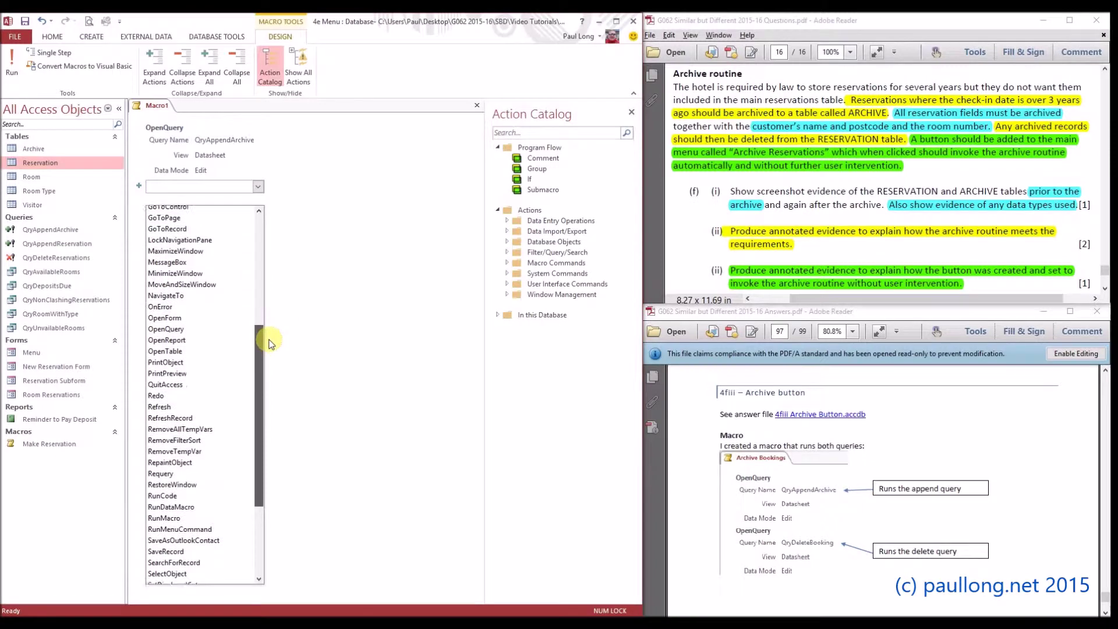
pyautogui.click(174, 329)
pyautogui.click(469, 198)
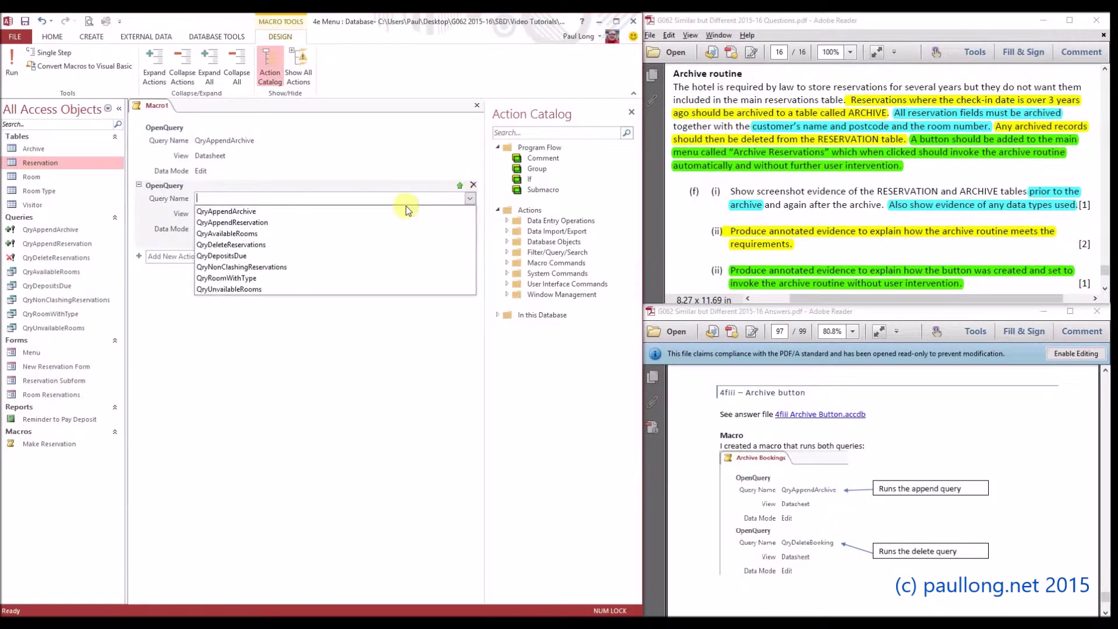
pyautogui.click(250, 246)
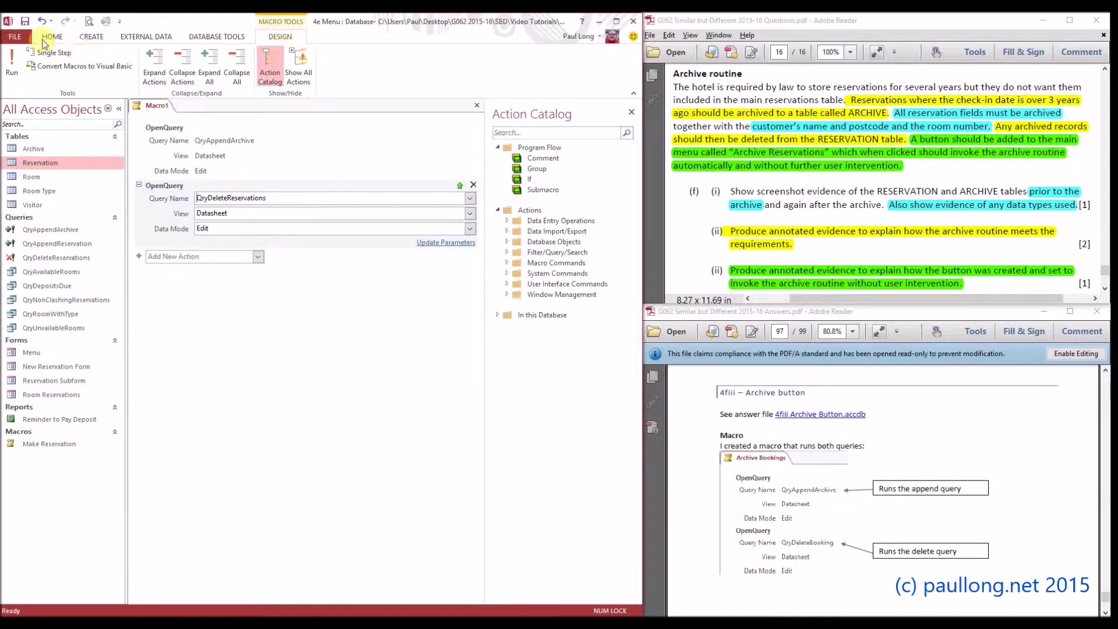
# Save the macro as "Archive Routine".
pyautogui.click(24, 22)
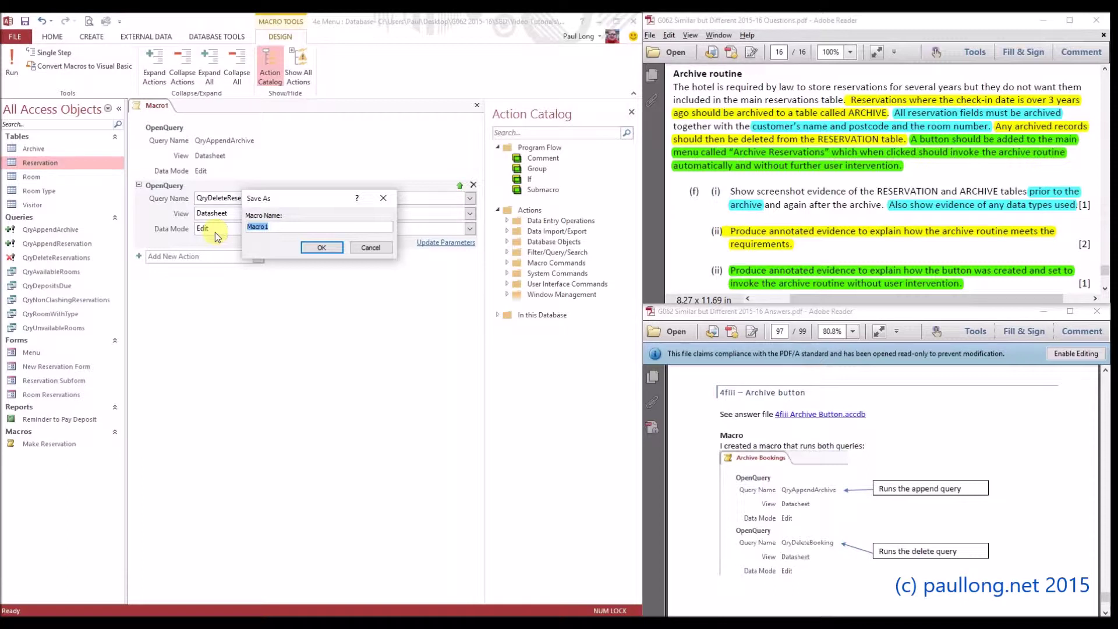
pyautogui.write('Archive Routine')
pyautogui.press('Return')
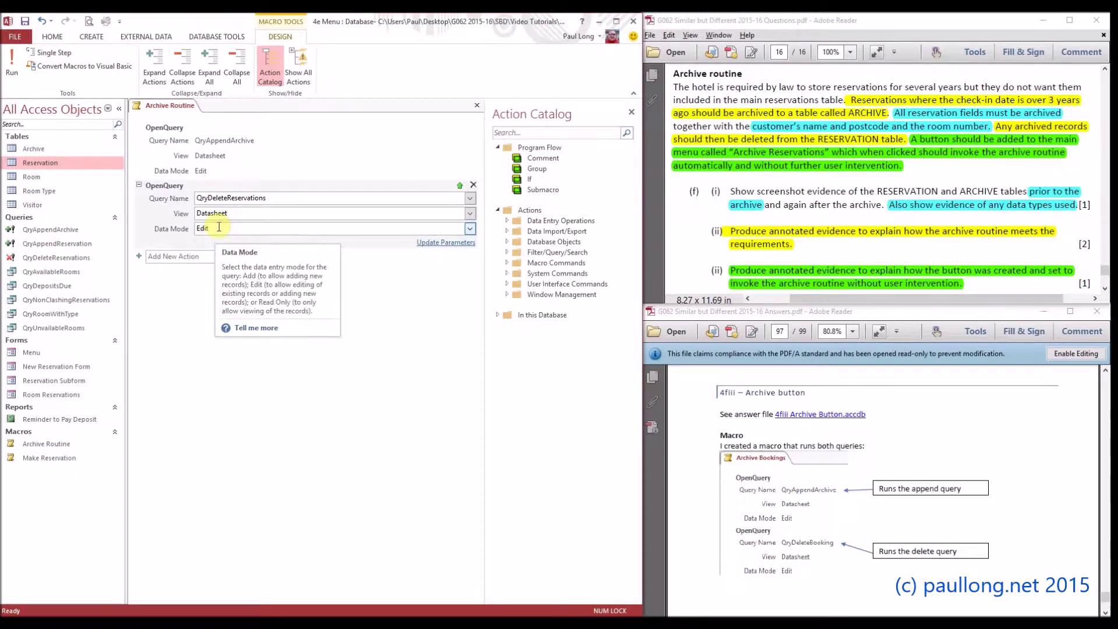
# Open the Menu form in Design View and draw a command button between the New Reservation and Exit buttons.
pyautogui.doubleClick(32, 353)
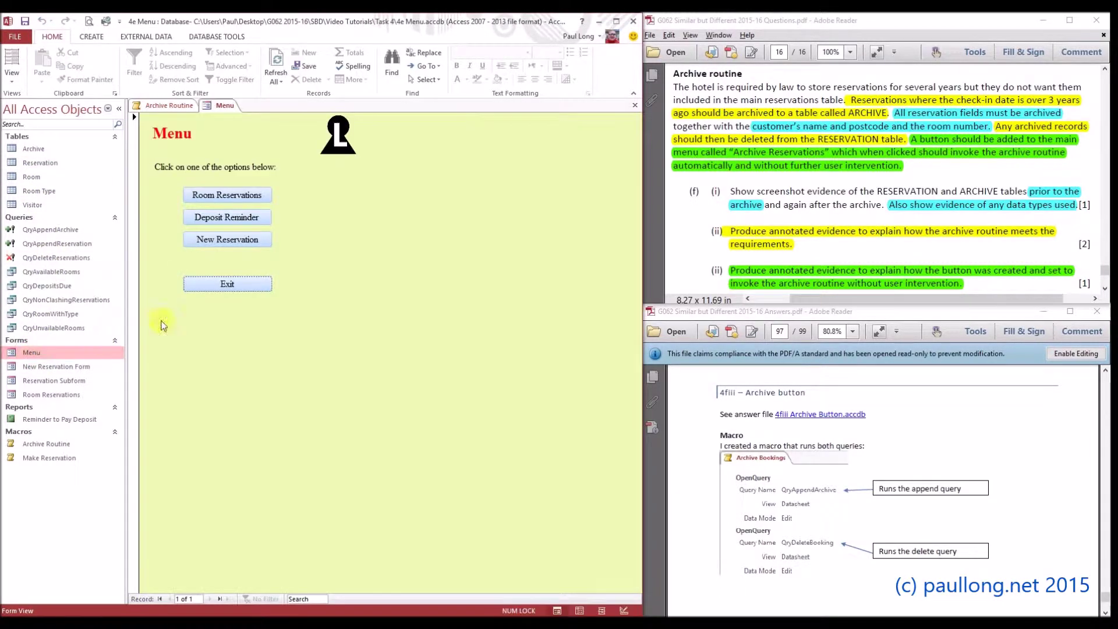
pyautogui.click(12, 72)
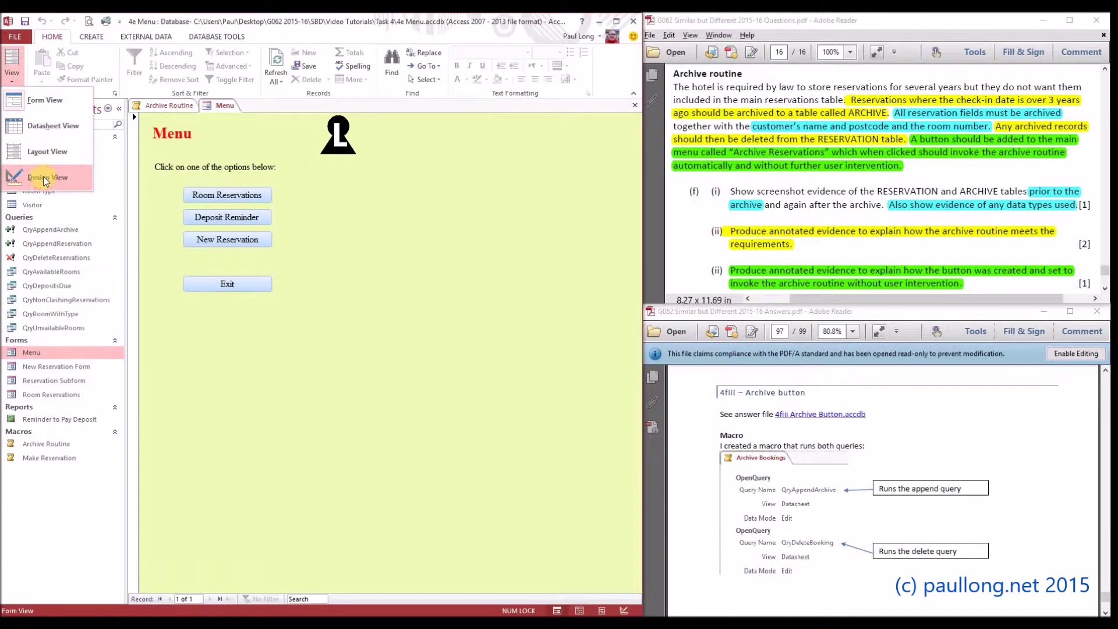
pyautogui.click(45, 178)
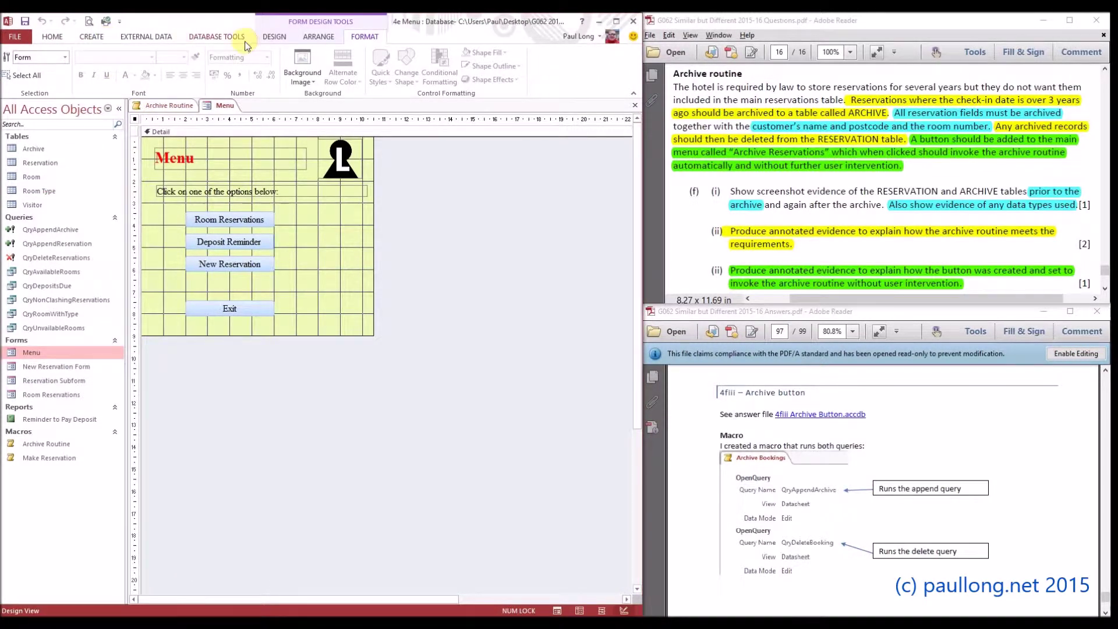
pyautogui.click(273, 38)
pyautogui.click(187, 64)
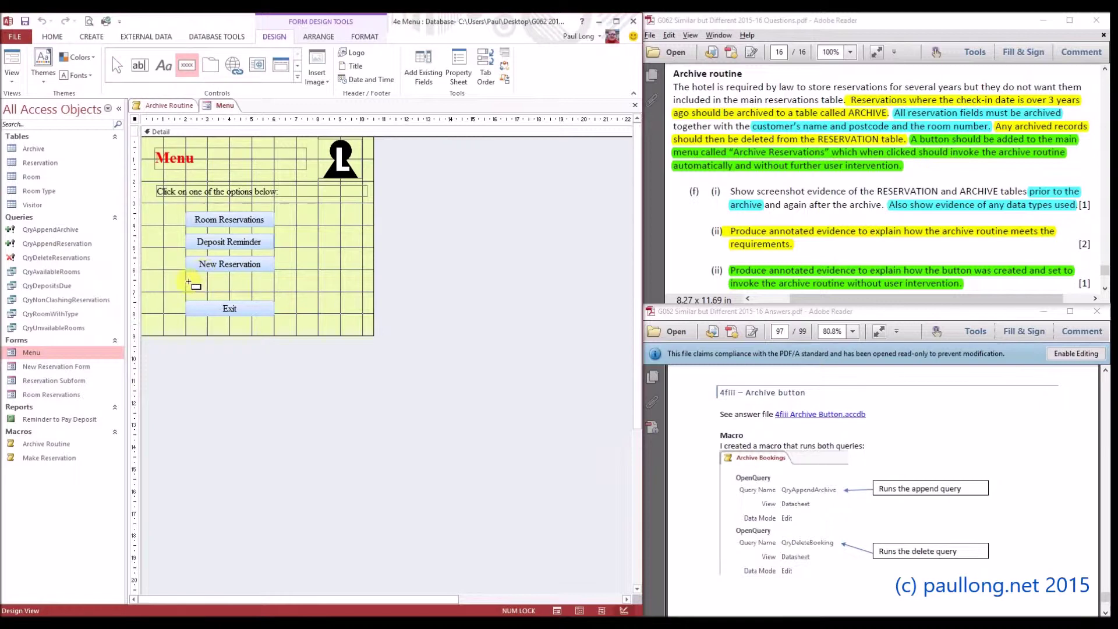
pyautogui.moveTo(186, 280); pyautogui.dragTo(274, 298)
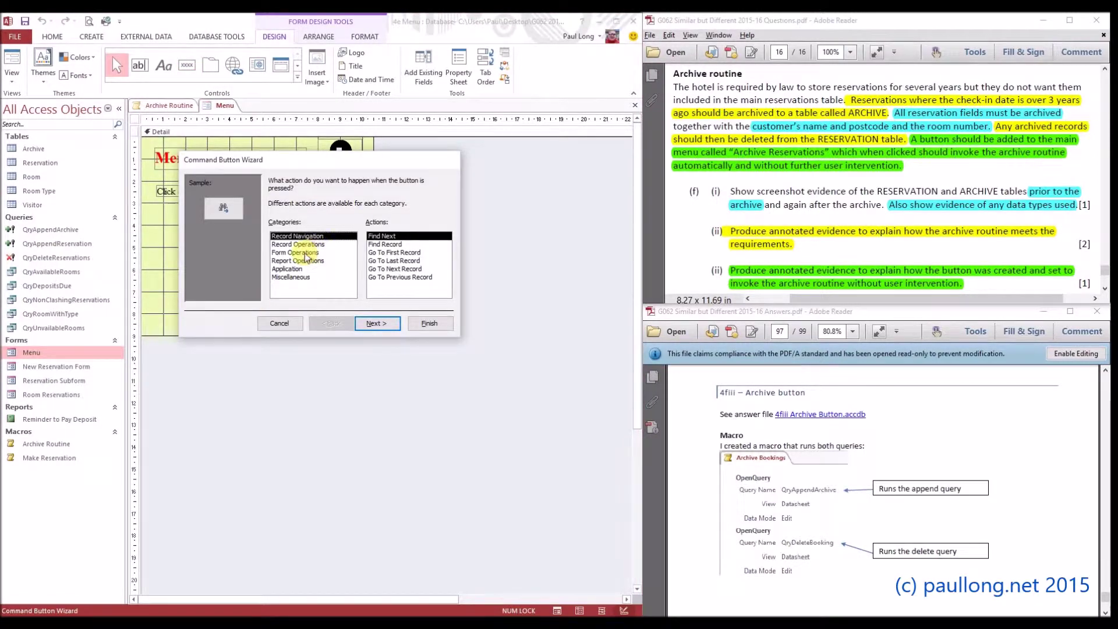
# Set the new button's action to Run Macro from the Miscellaneous category and its text to "Archive Reservations".
pyautogui.click(292, 277)
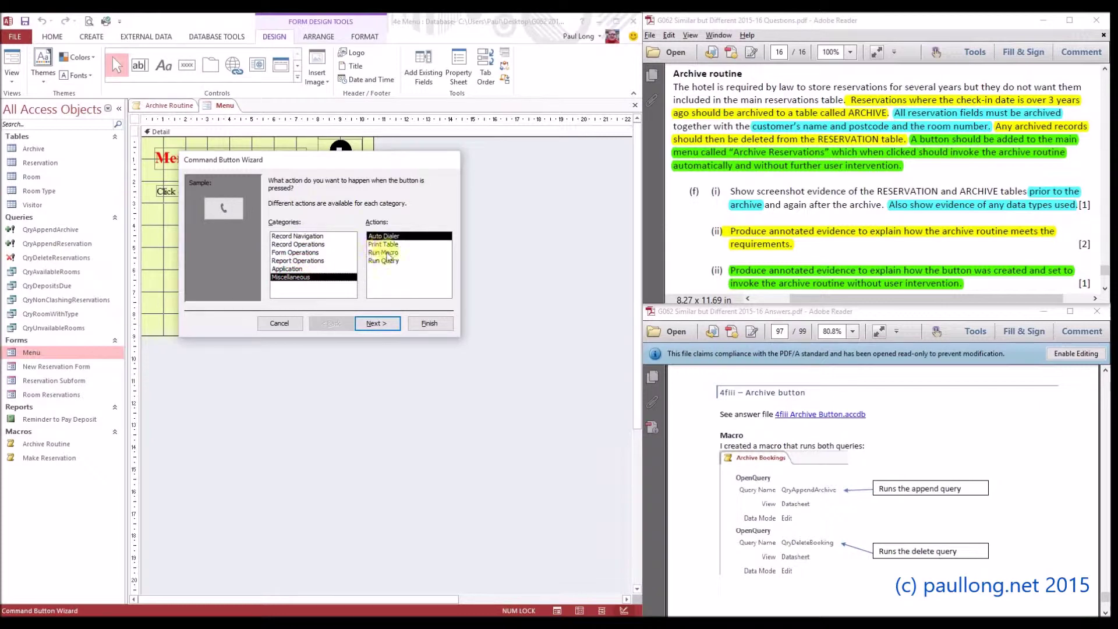
pyautogui.click(387, 253)
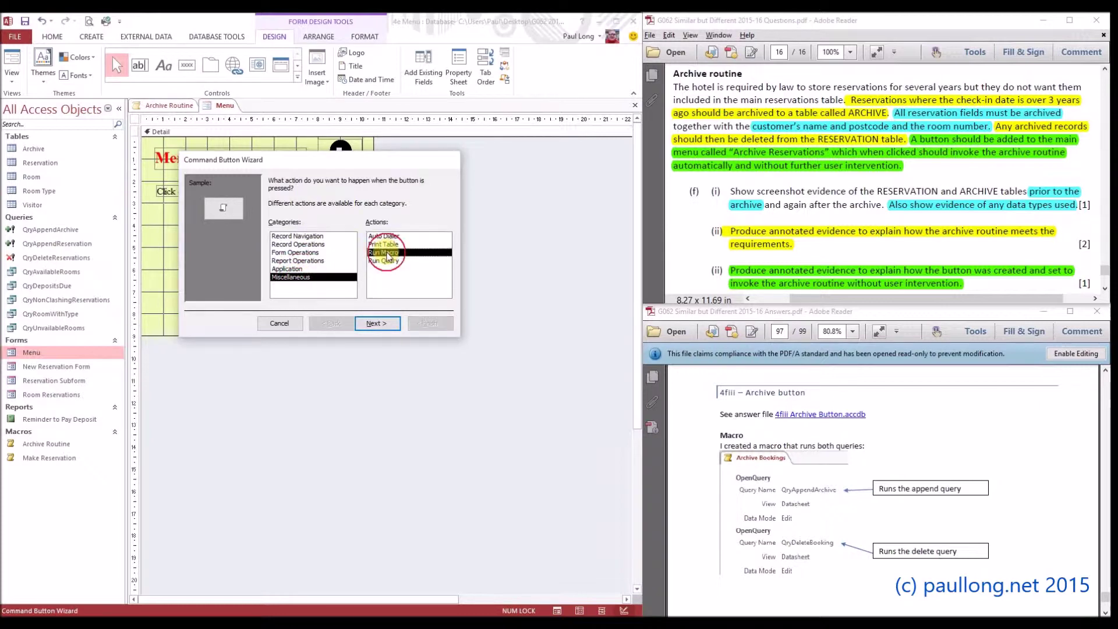
pyautogui.click(378, 324)
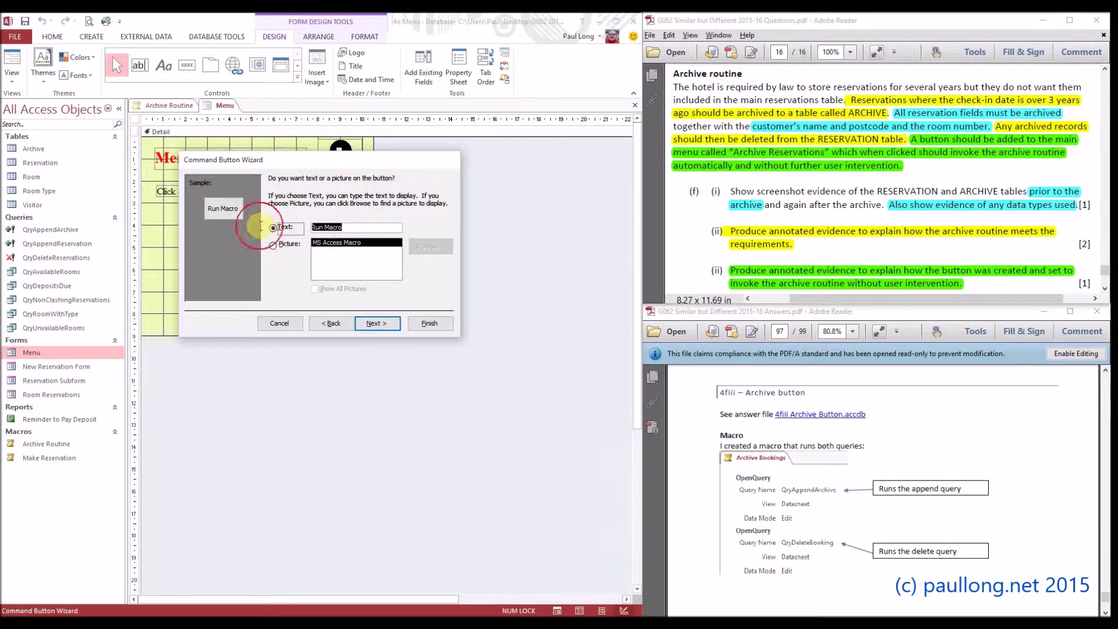
pyautogui.press('BackSpace')
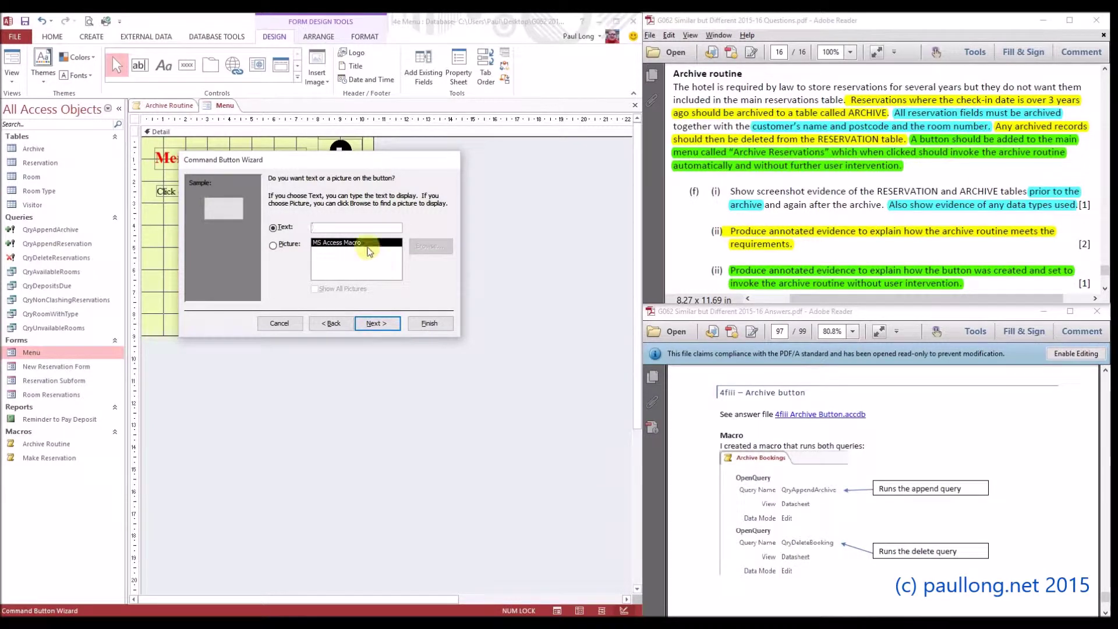
pyautogui.write('chive Reservations')
pyautogui.click(416, 325)
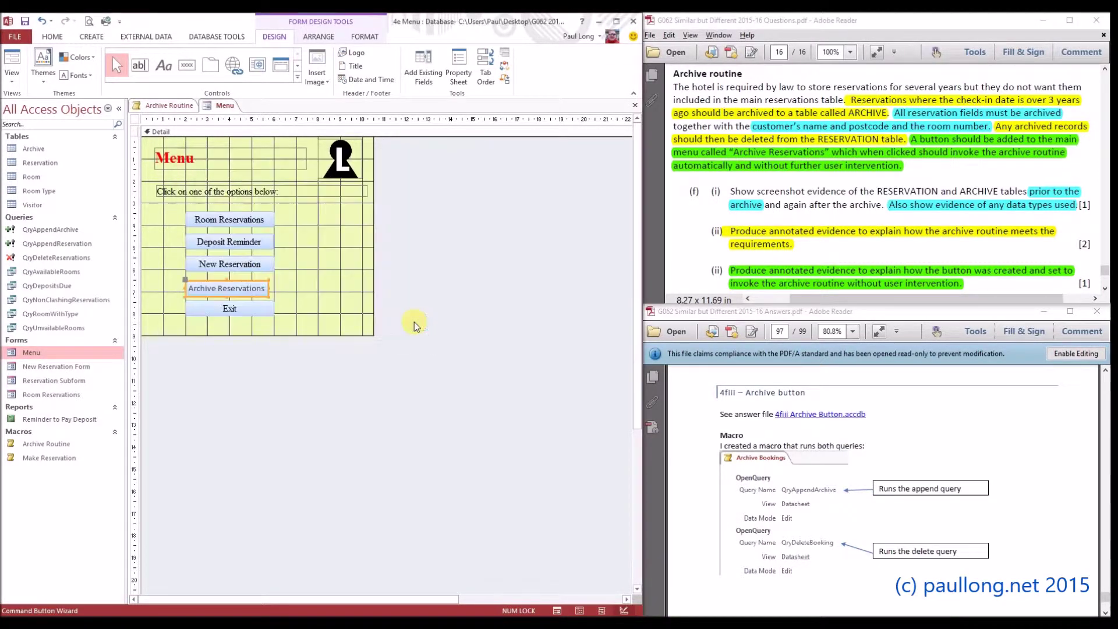
# Resize the Archive Reservations button to match the other buttons' width and set its font to Times New Roman, size 12.
pyautogui.click(269, 283)
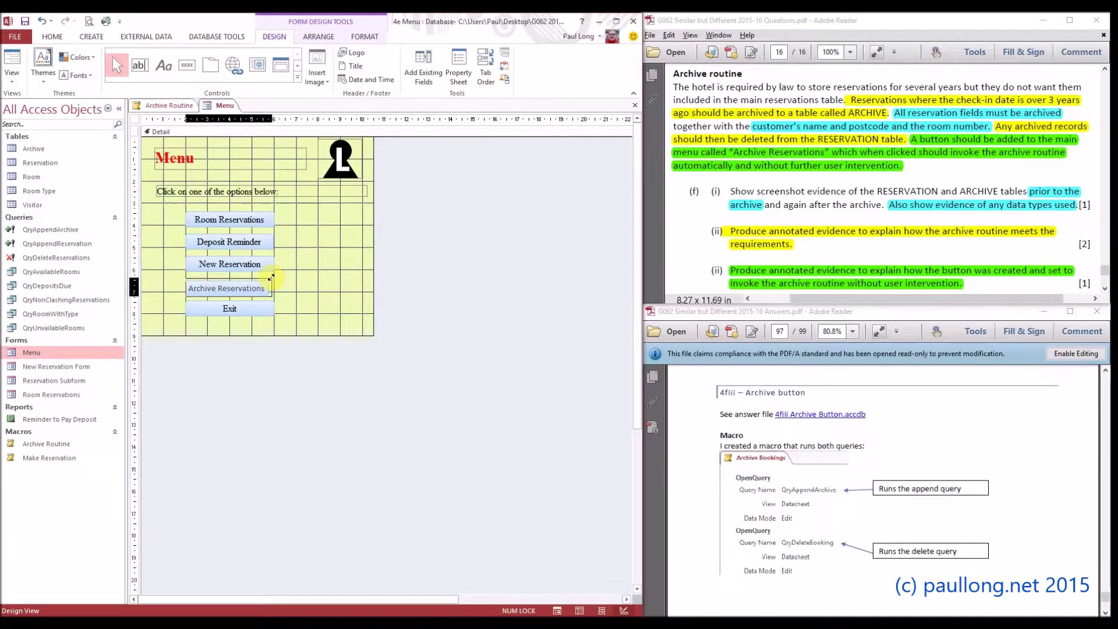
pyautogui.moveTo(273, 277); pyautogui.dragTo(275, 280)
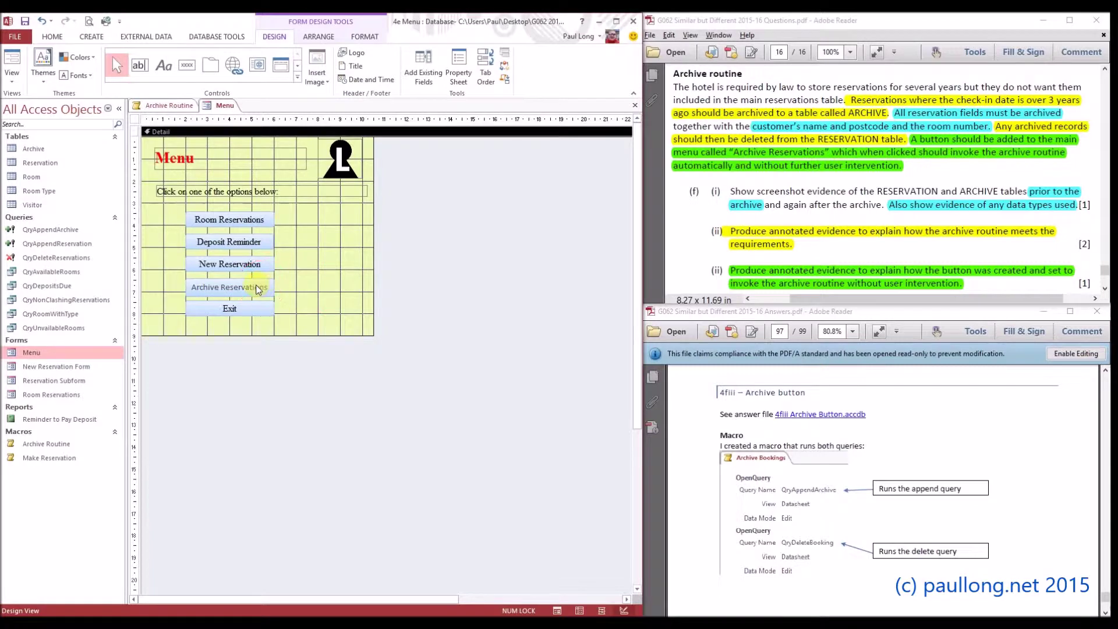
pyautogui.click(364, 36)
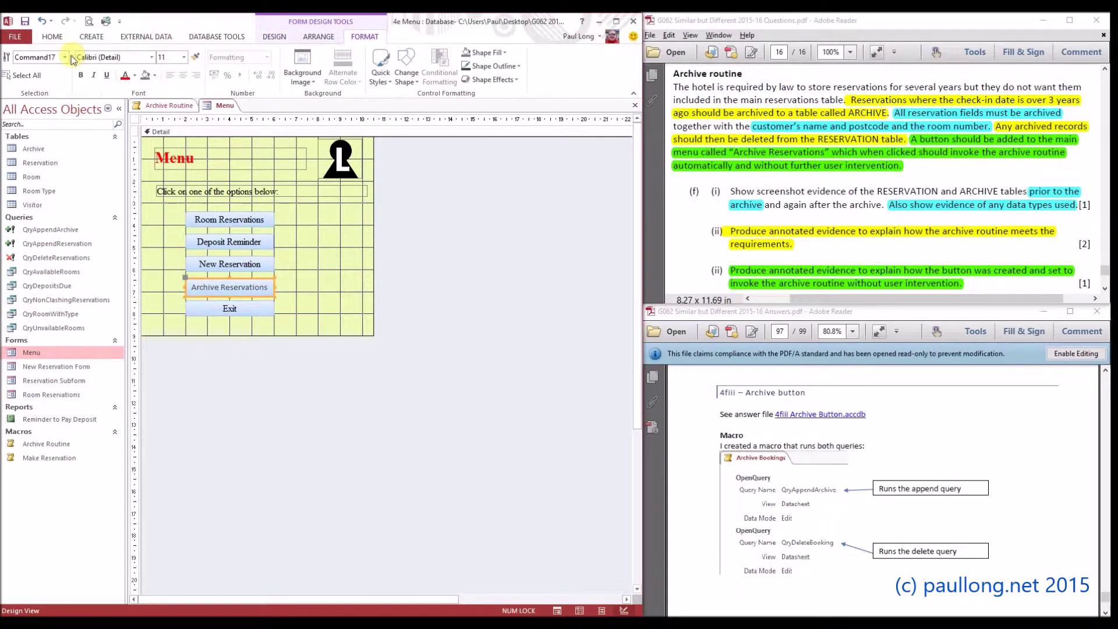
pyautogui.click(155, 75)
pyautogui.click(159, 70)
pyautogui.click(183, 57)
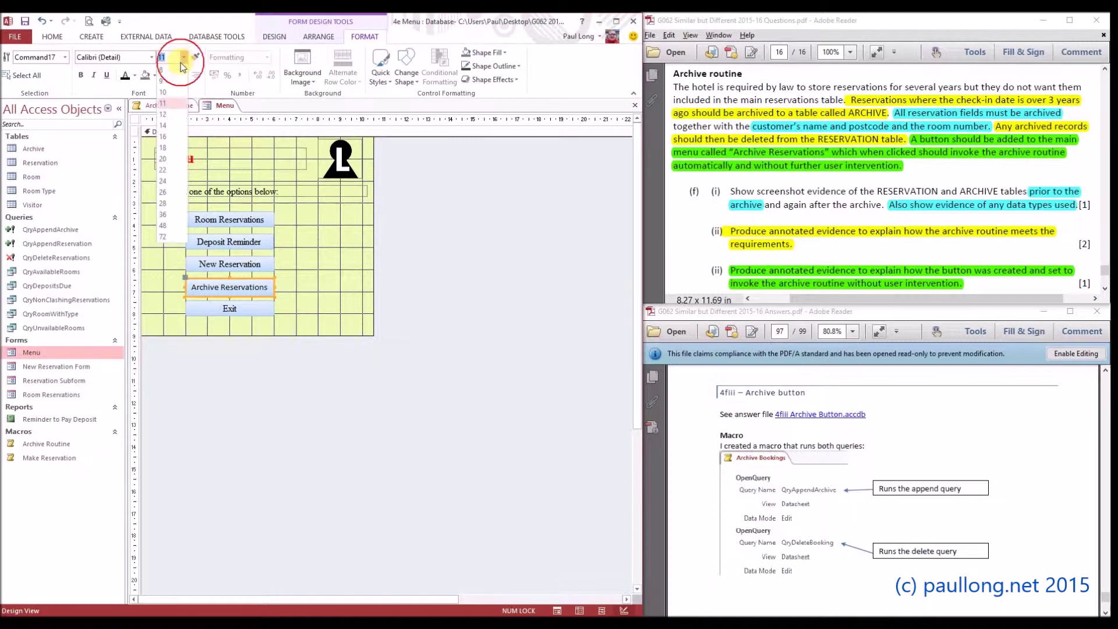
pyautogui.click(169, 115)
pyautogui.click(135, 57)
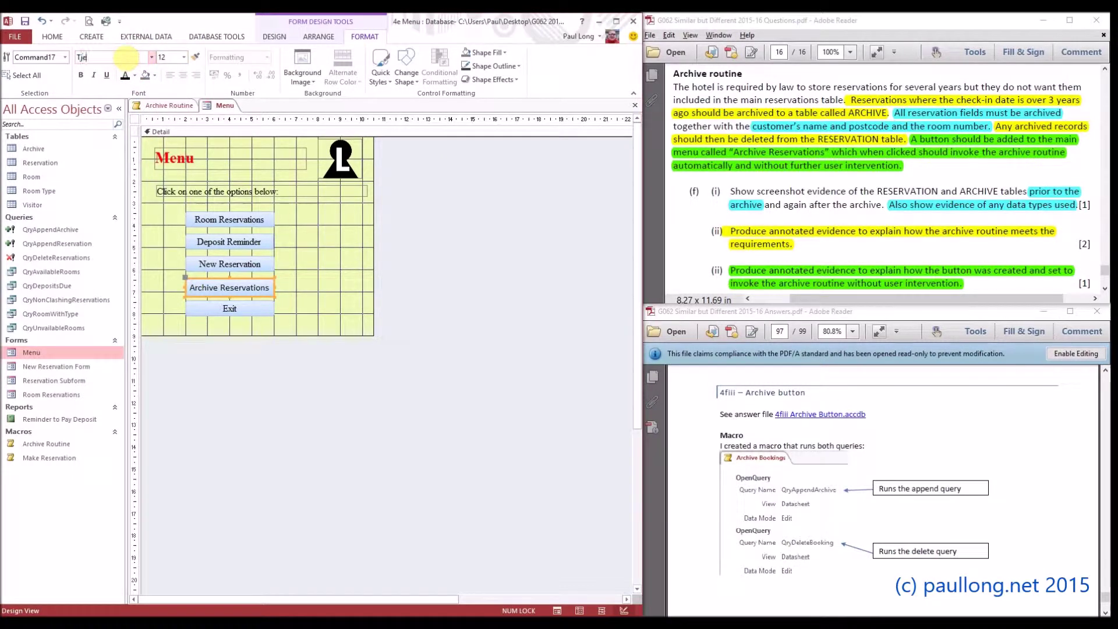
pyautogui.write('Times New Roman')
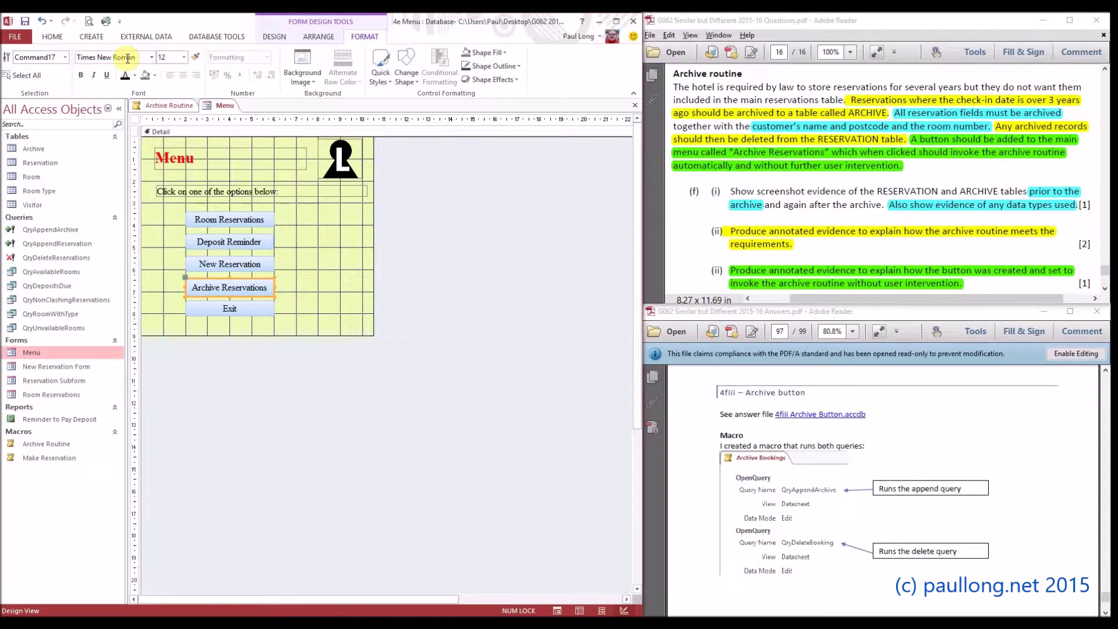
pyautogui.click(321, 272)
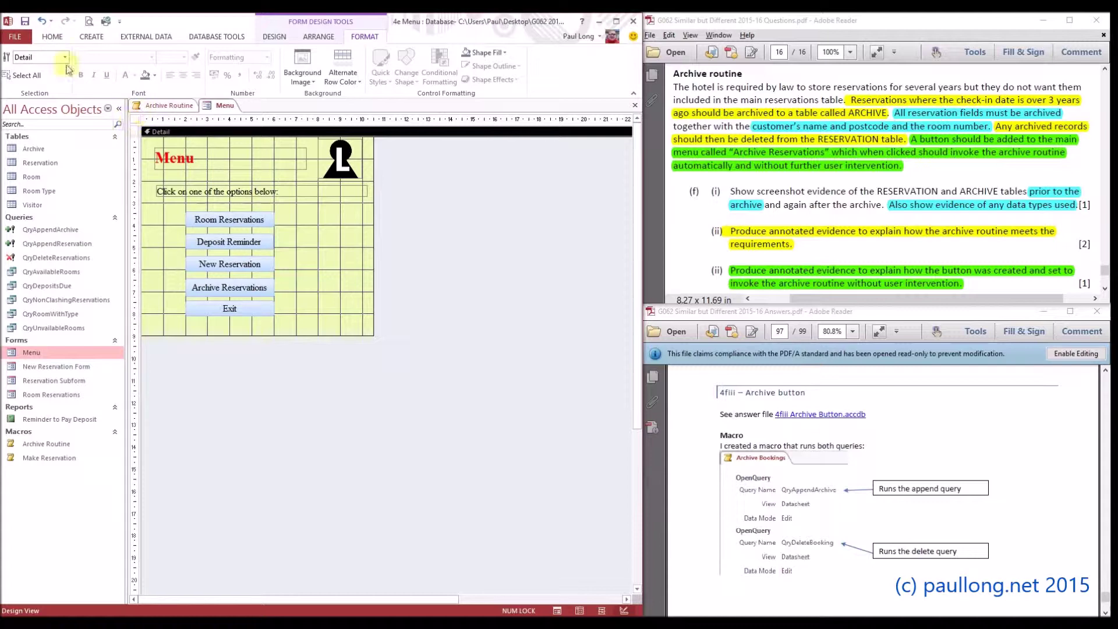
# Show the Menu form in Form View, test the Archive Reservations button, and decline both the append and delete queries.
pyautogui.click(51, 37)
pyautogui.click(14, 63)
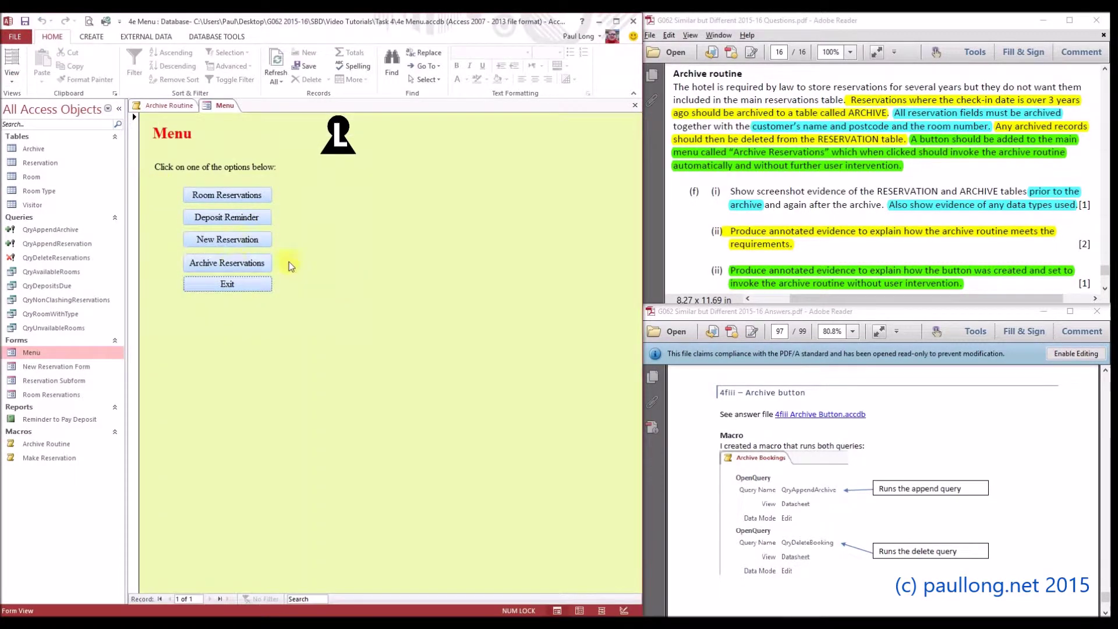
pyautogui.click(233, 262)
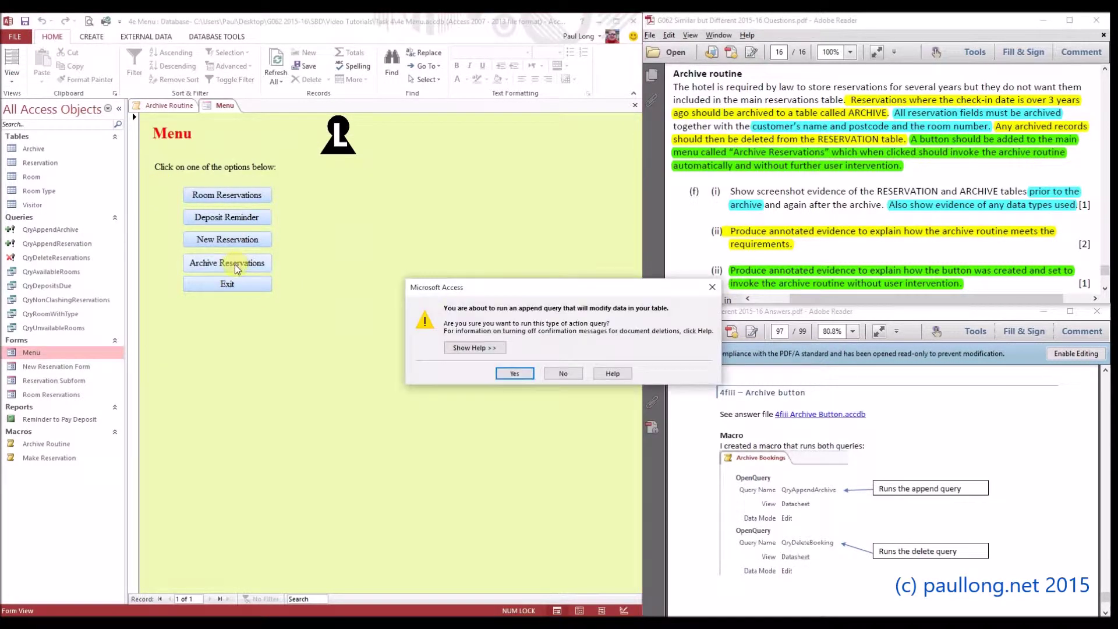
pyautogui.moveTo(530, 288); pyautogui.dragTo(361, 234)
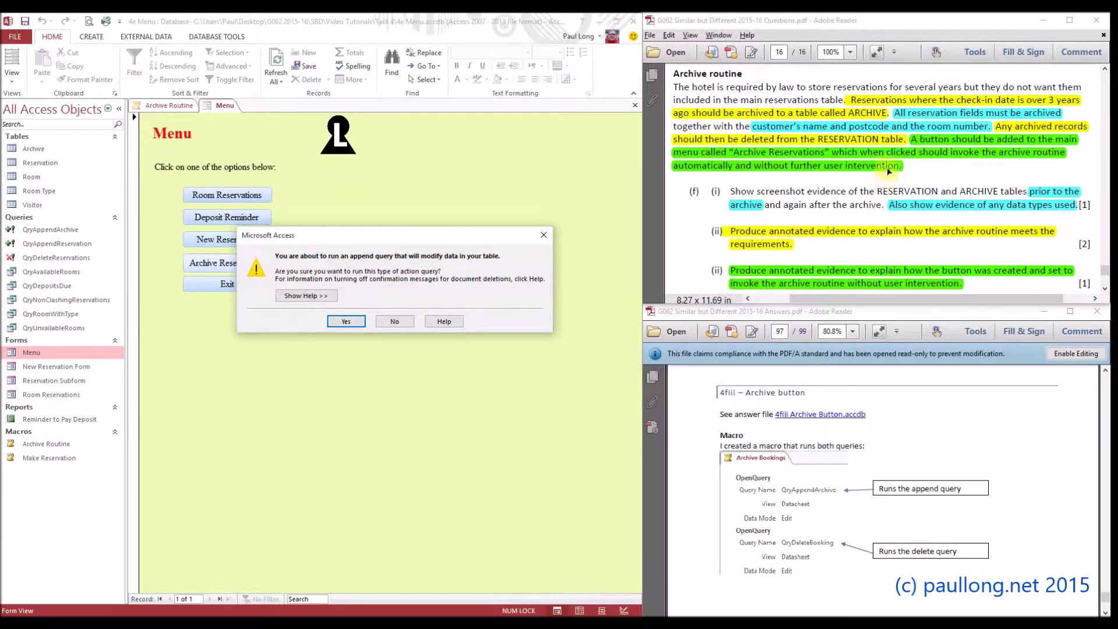
pyautogui.click(395, 322)
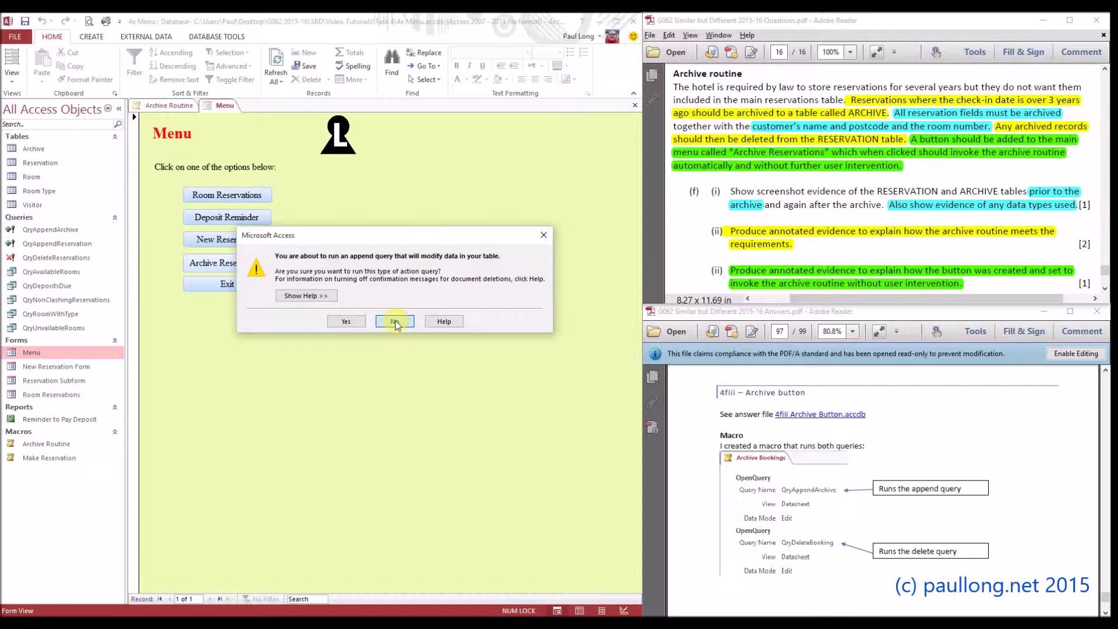
pyautogui.click(394, 322)
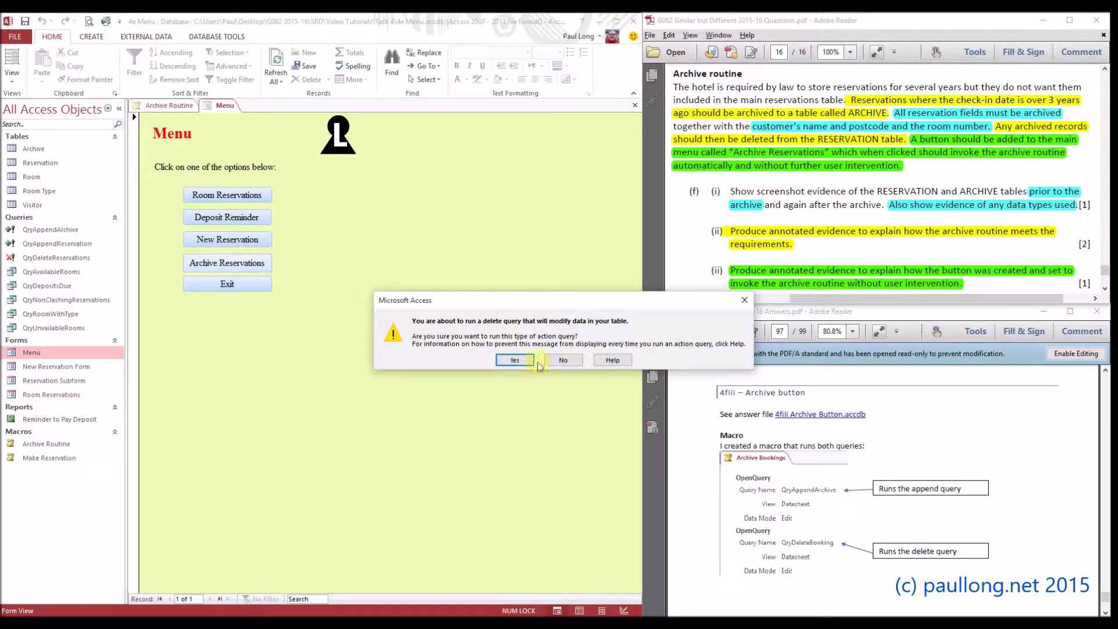
pyautogui.click(580, 361)
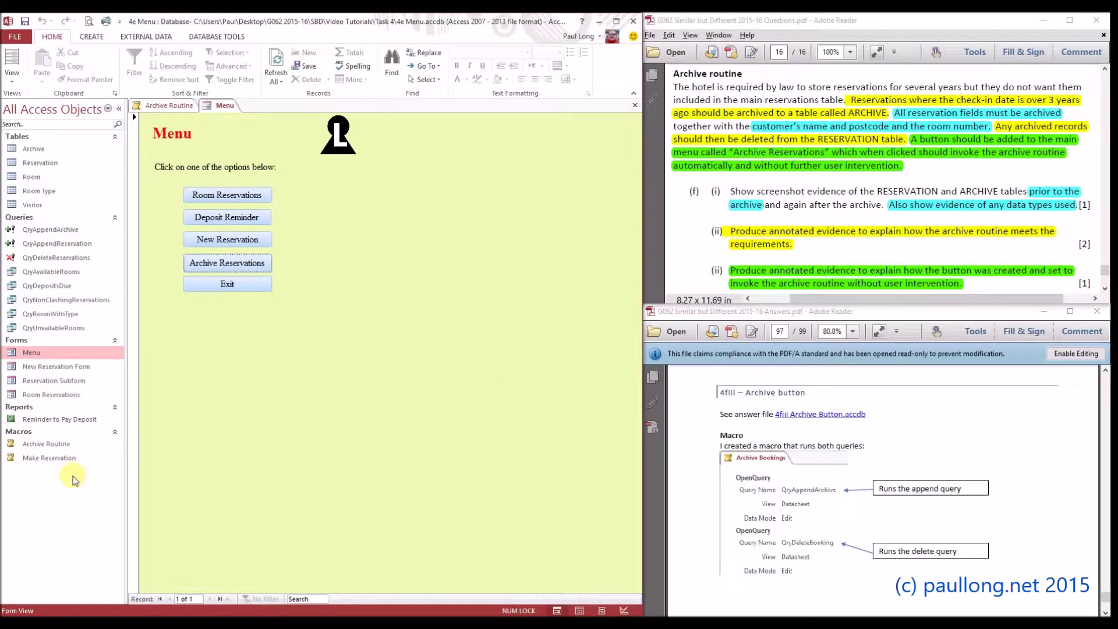
# Open the Archive Routine macro in Design View.
pyautogui.click(53, 459)
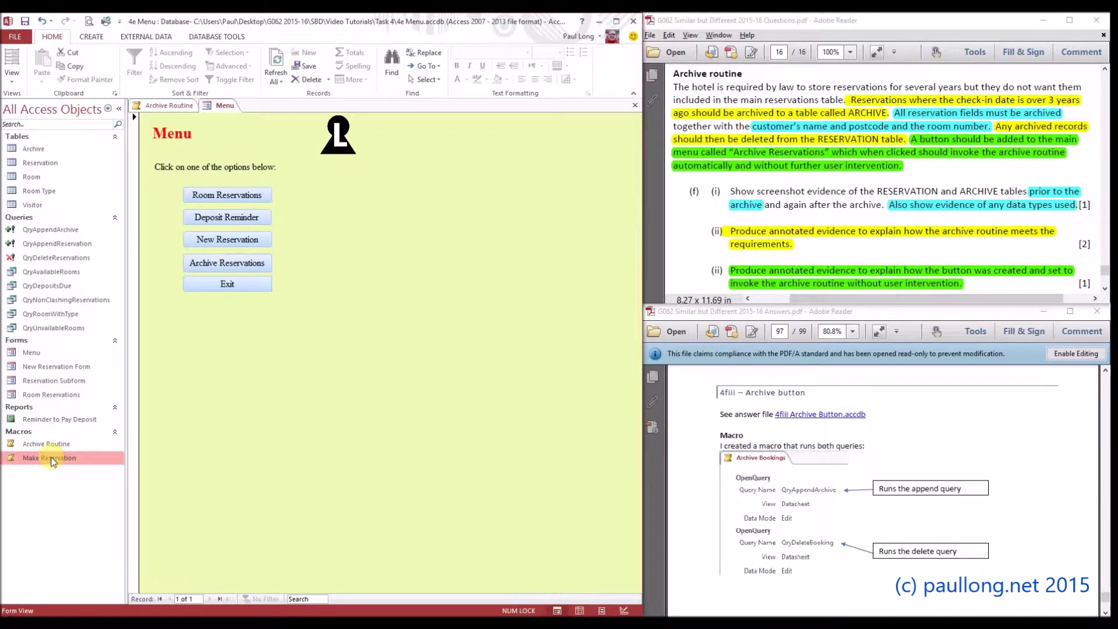
pyautogui.rightClick(51, 460)
pyautogui.click(46, 446)
pyautogui.click(47, 446)
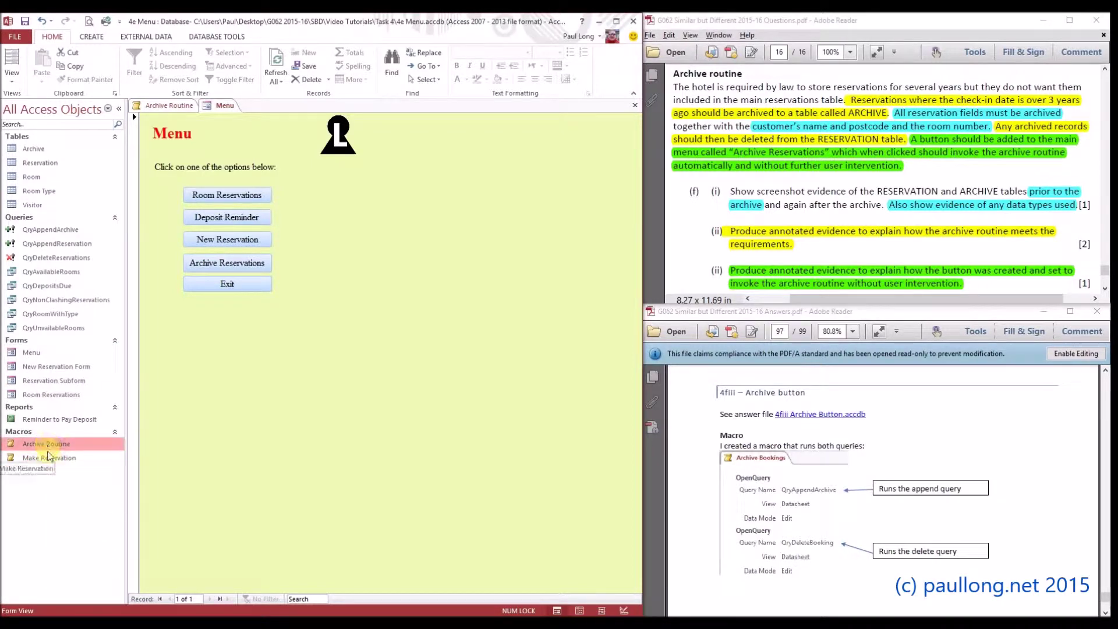
pyautogui.rightClick(48, 449)
pyautogui.click(75, 469)
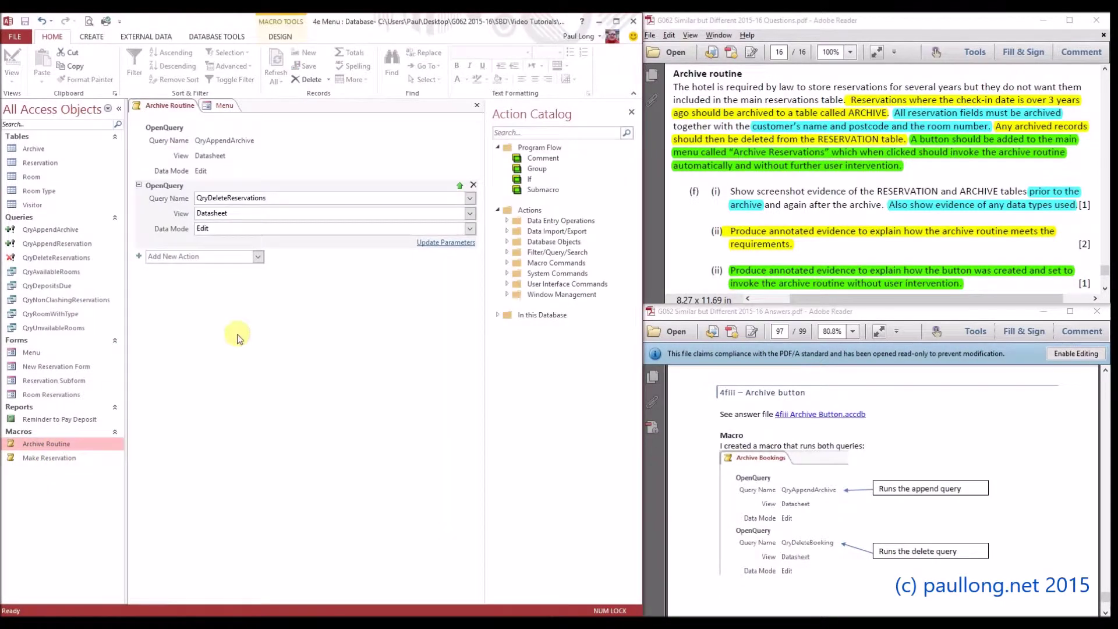
# Enable Show All Actions for the Archive Routine macro so that the full set of actions is available.
pyautogui.click(258, 259)
pyautogui.scroll(-1, 258, 303)
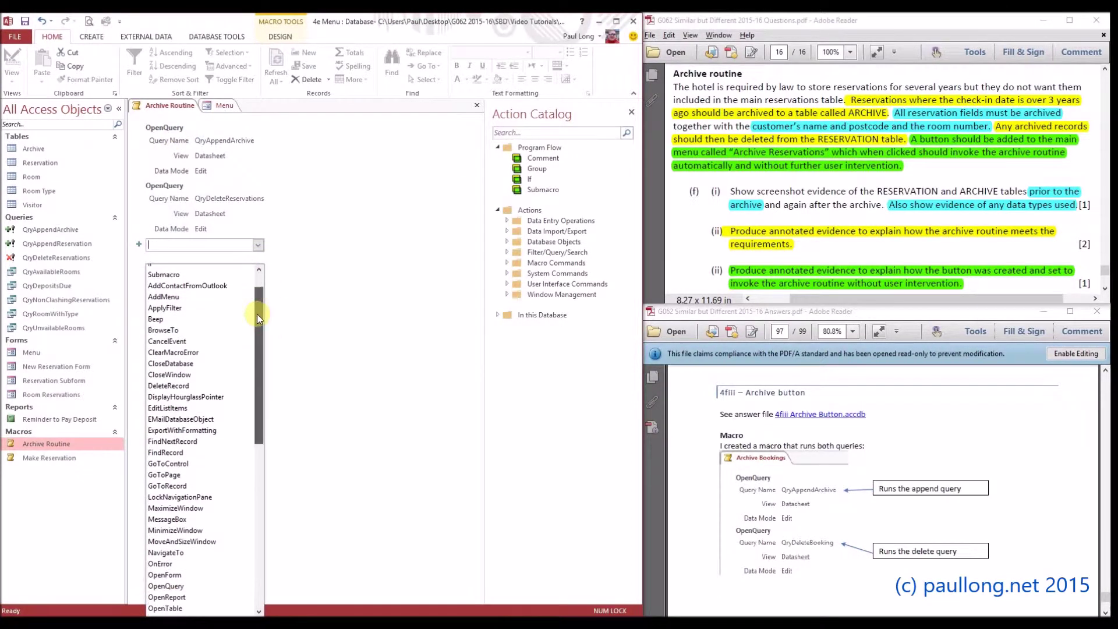
pyautogui.scroll(1, 256, 314)
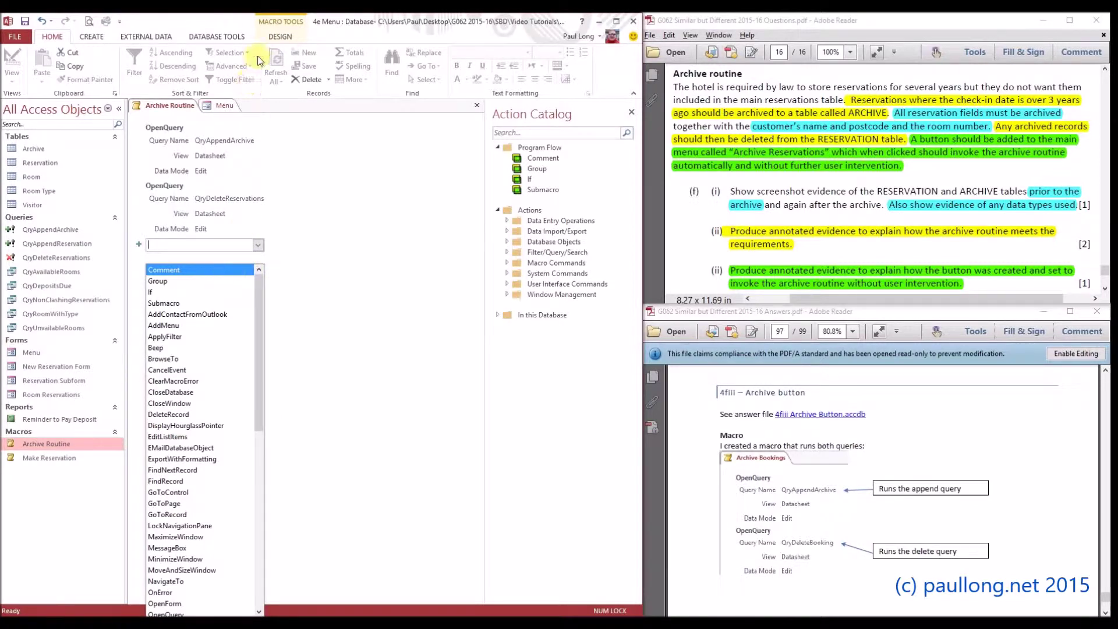
pyautogui.click(276, 41)
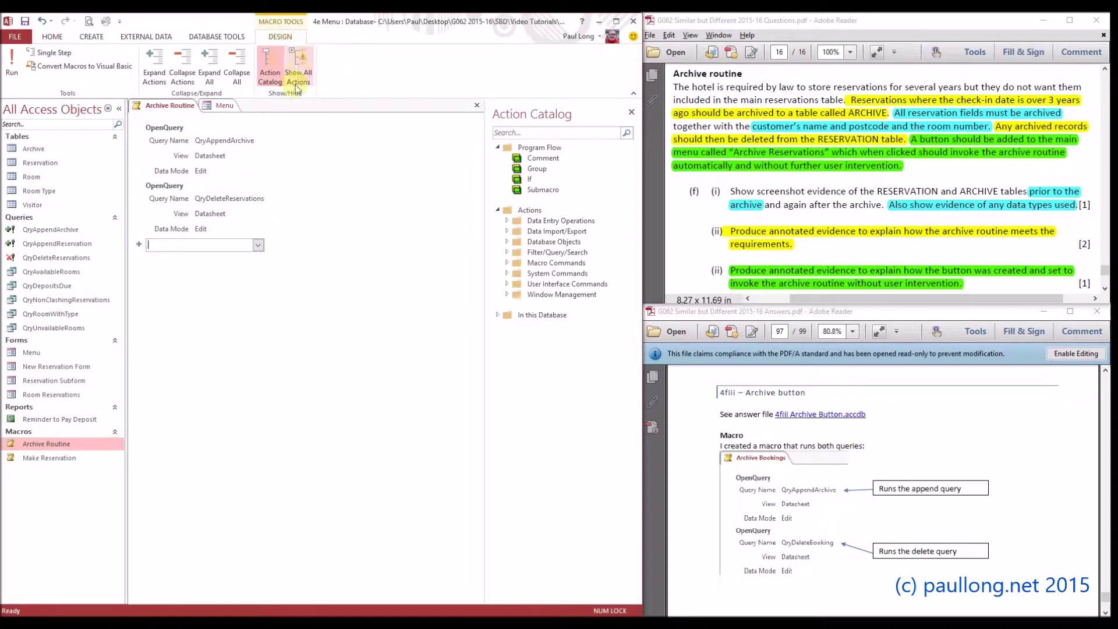
pyautogui.click(298, 76)
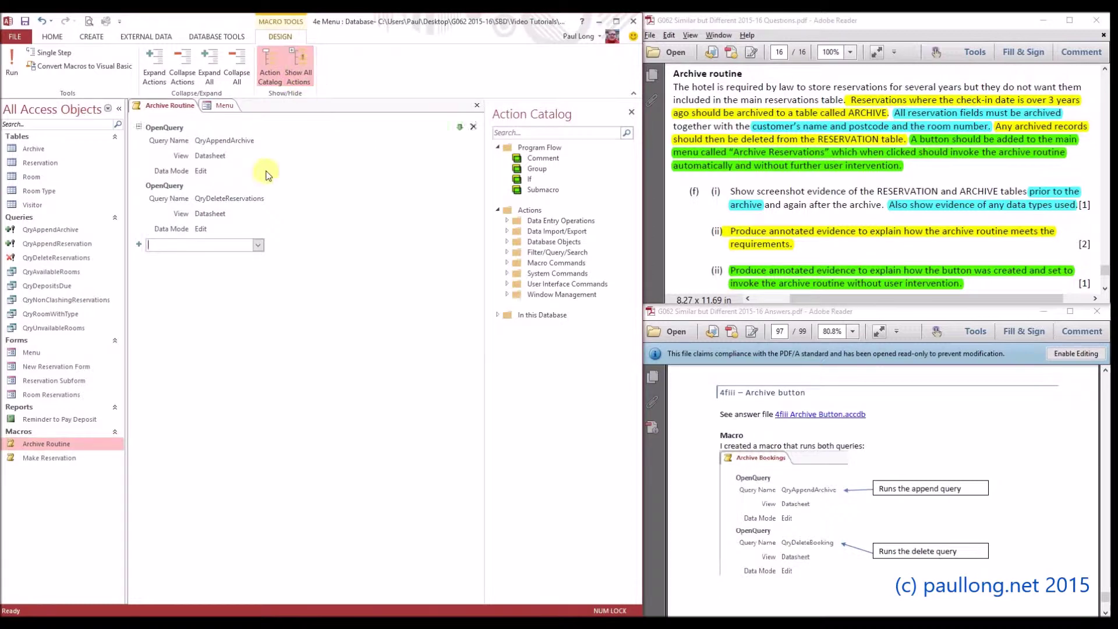
# Add a SetWarnings action to the Archive Routine macro with Warnings On set to No.
pyautogui.click(256, 244)
pyautogui.scroll(-2, 219, 274)
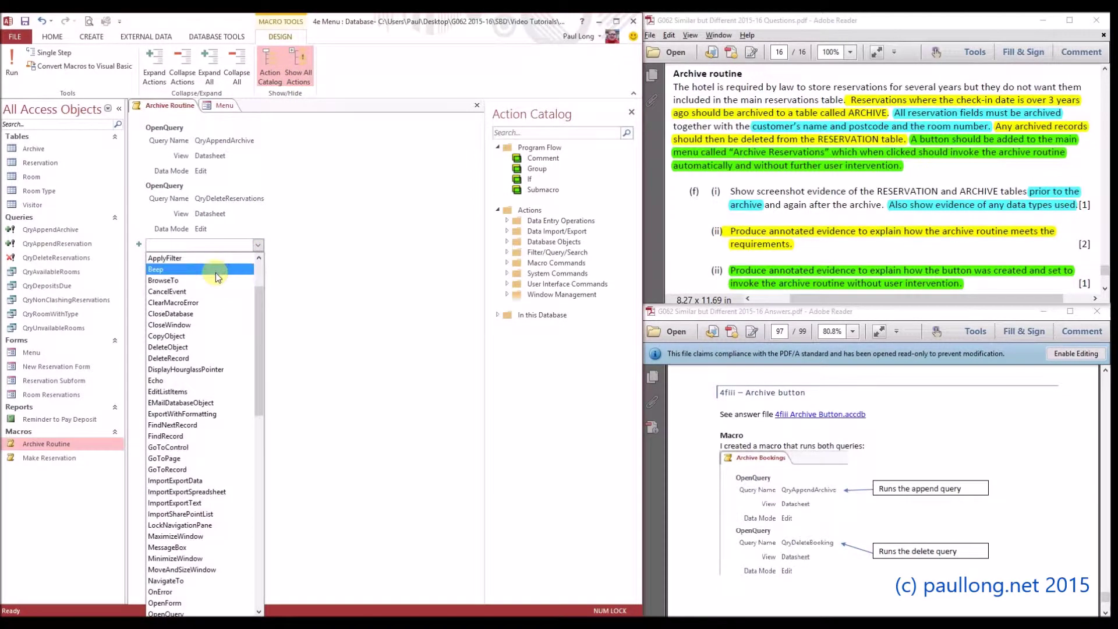
pyautogui.scroll(-14, 216, 272)
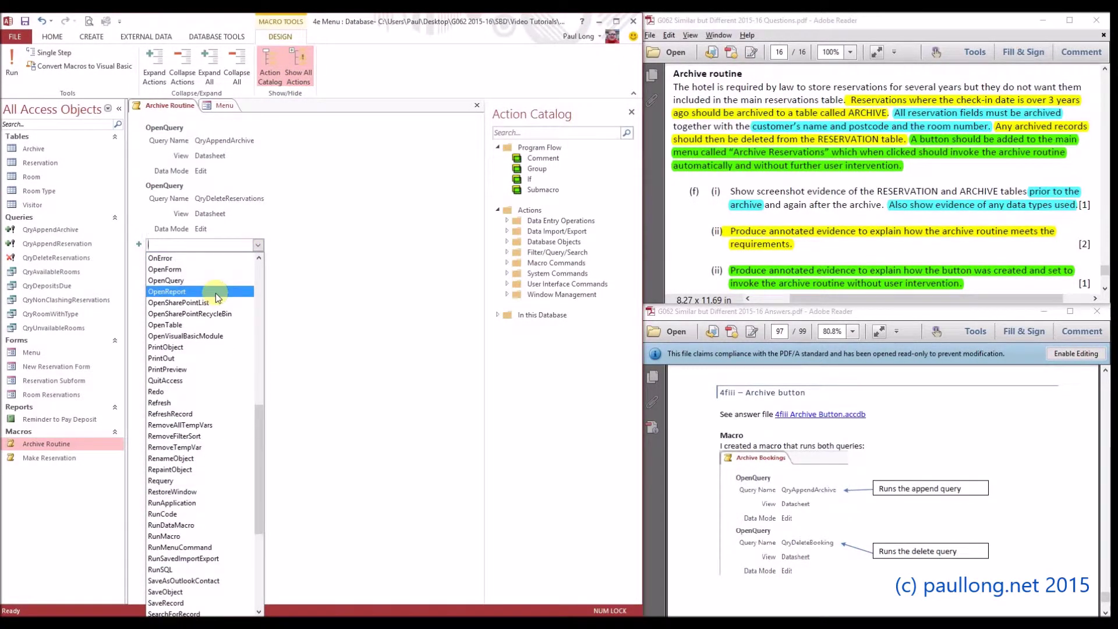
pyautogui.scroll(-1, 215, 298)
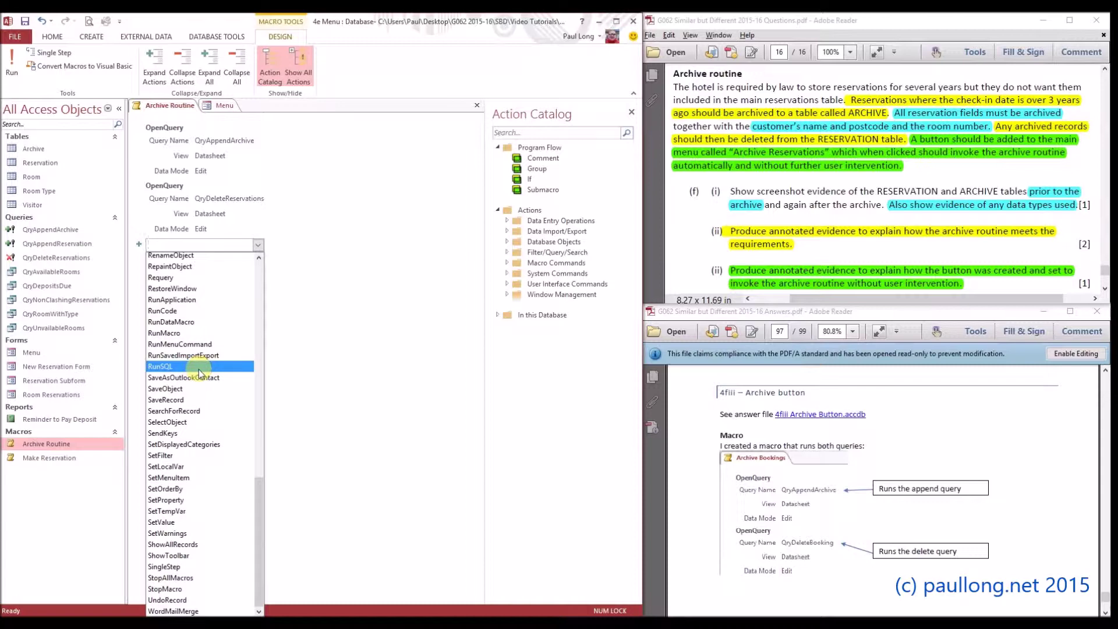
pyautogui.click(172, 534)
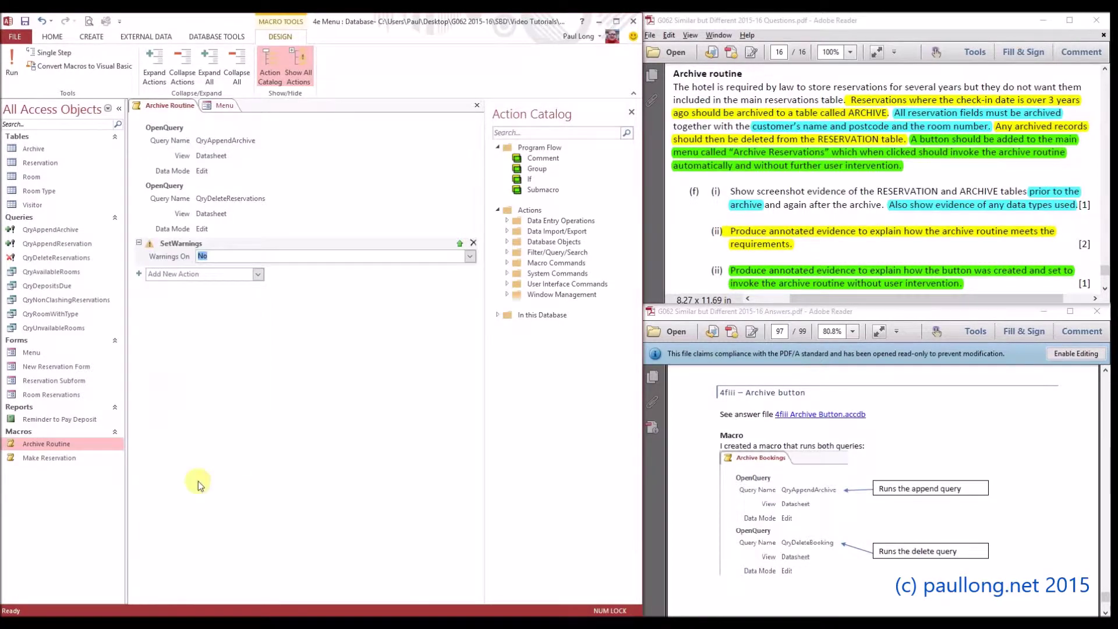
pyautogui.click(469, 259)
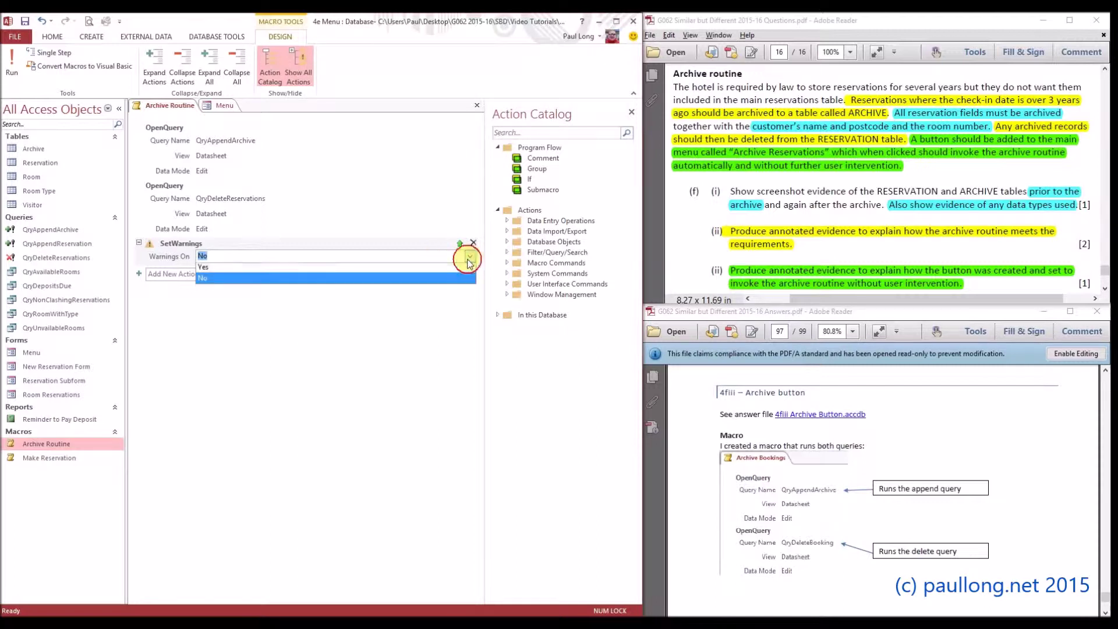
pyautogui.click(467, 256)
# Move the SetWarnings action above both OpenQuery actions, then save and close the Archive Routine macro.
pyautogui.moveTo(143, 243); pyautogui.dragTo(147, 129)
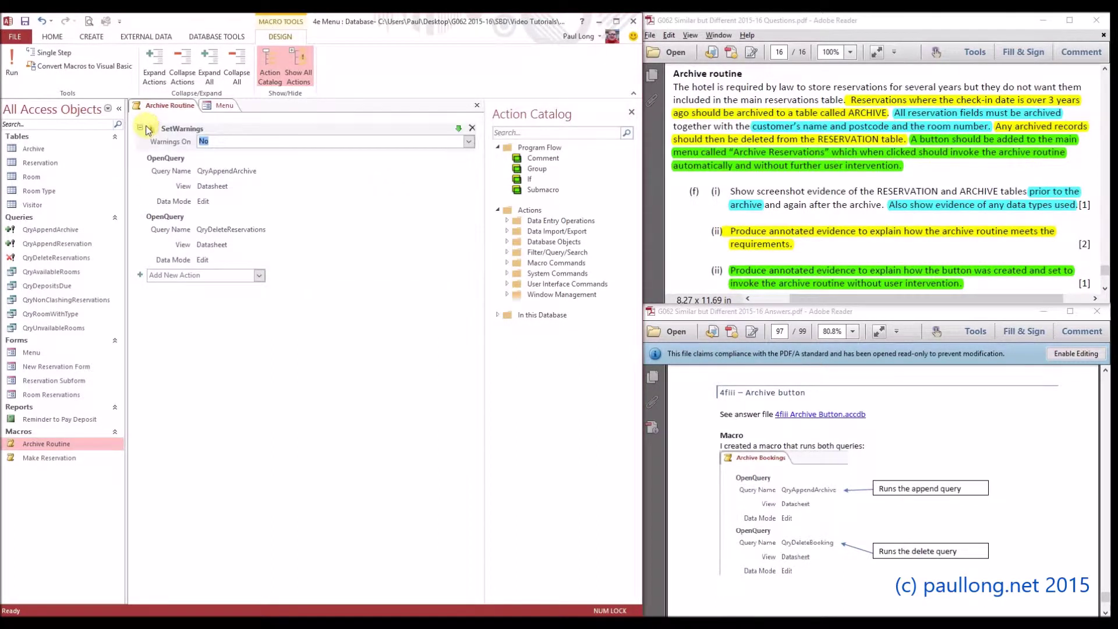
pyautogui.click(26, 23)
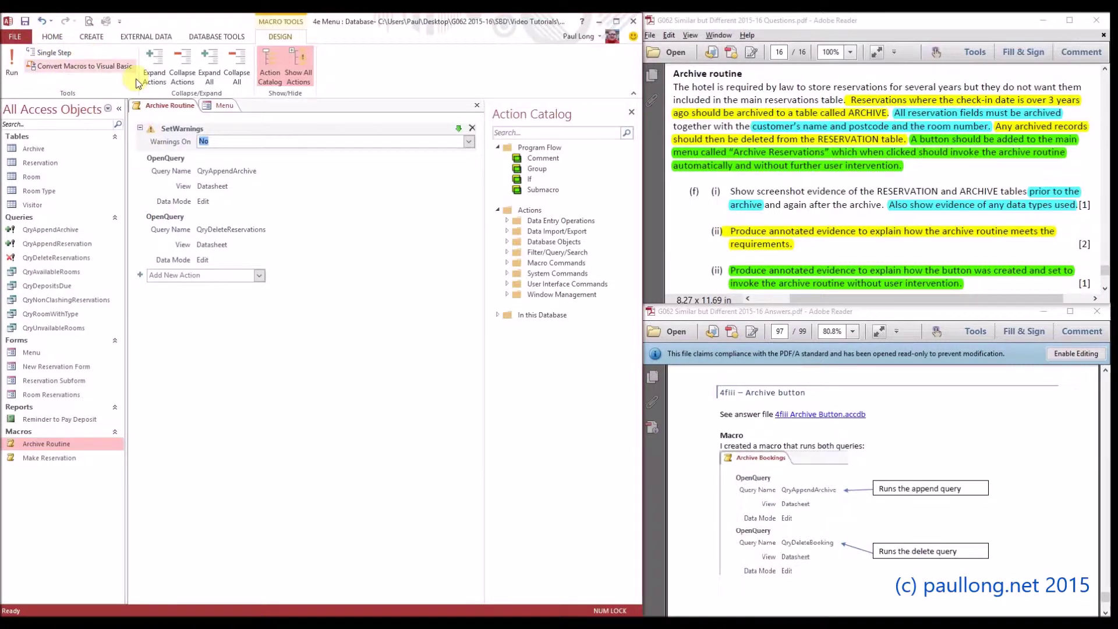
pyautogui.rightClick(153, 106)
pyautogui.click(188, 131)
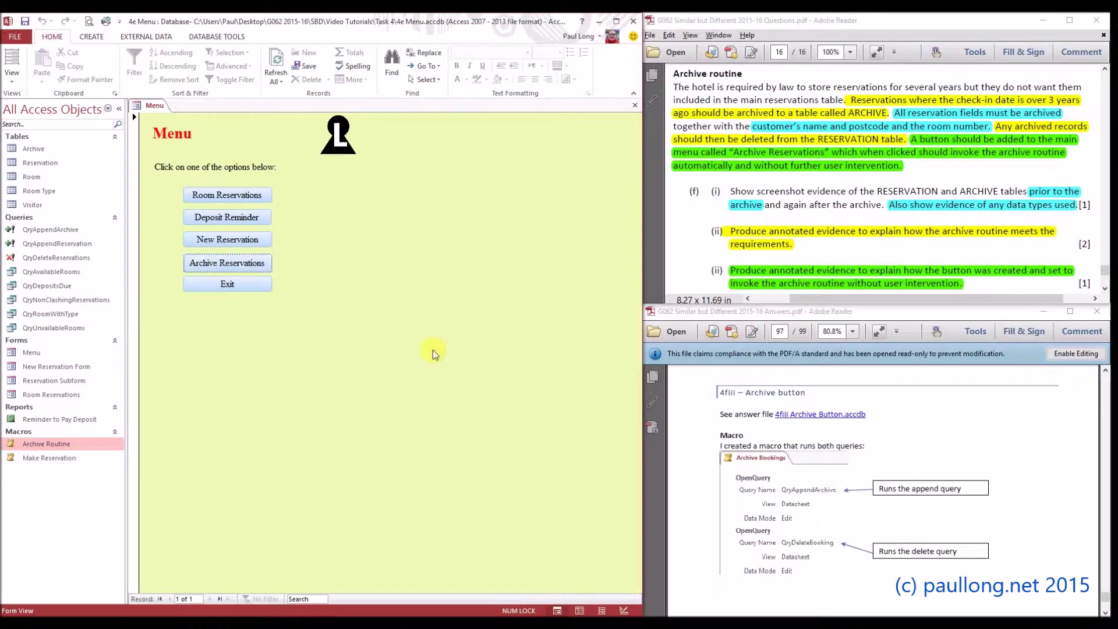
# Switch to the answers PDF in Adobe Reader and review the evidence for the archive macro and the menu button.
pyautogui.click(1001, 482)
pyautogui.scroll(-2, 998, 469)
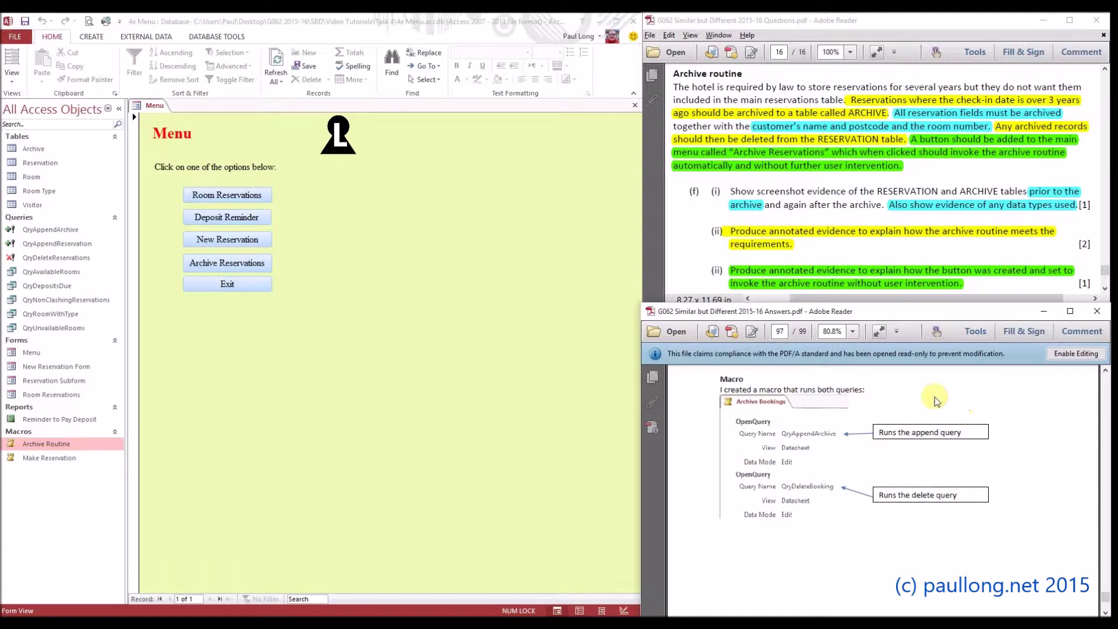
pyautogui.scroll(-10, 822, 428)
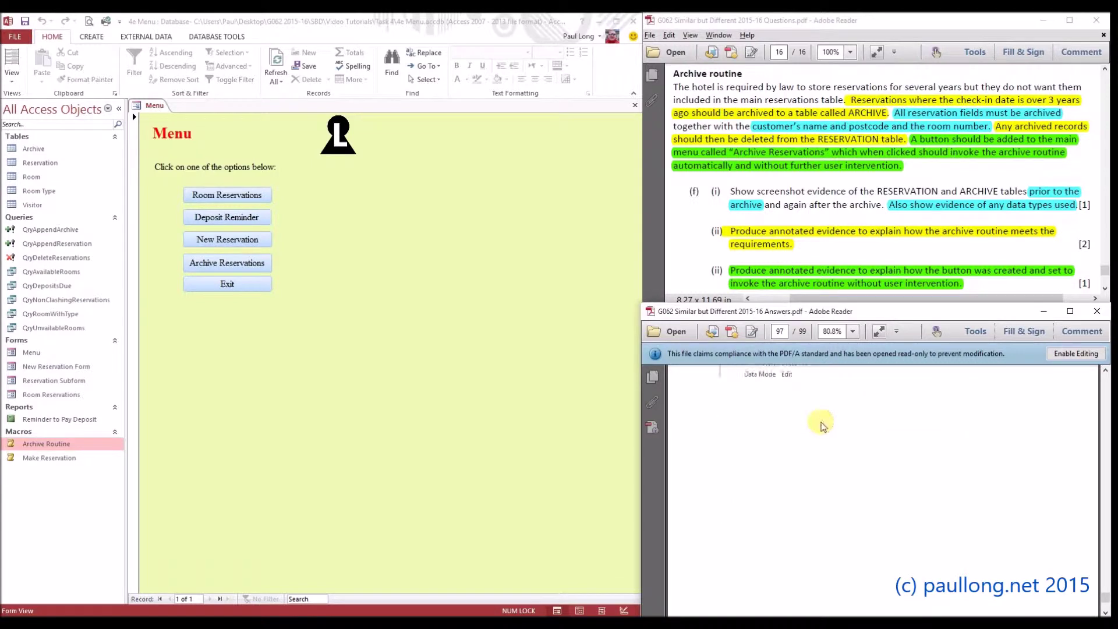
pyautogui.scroll(-5, 823, 436)
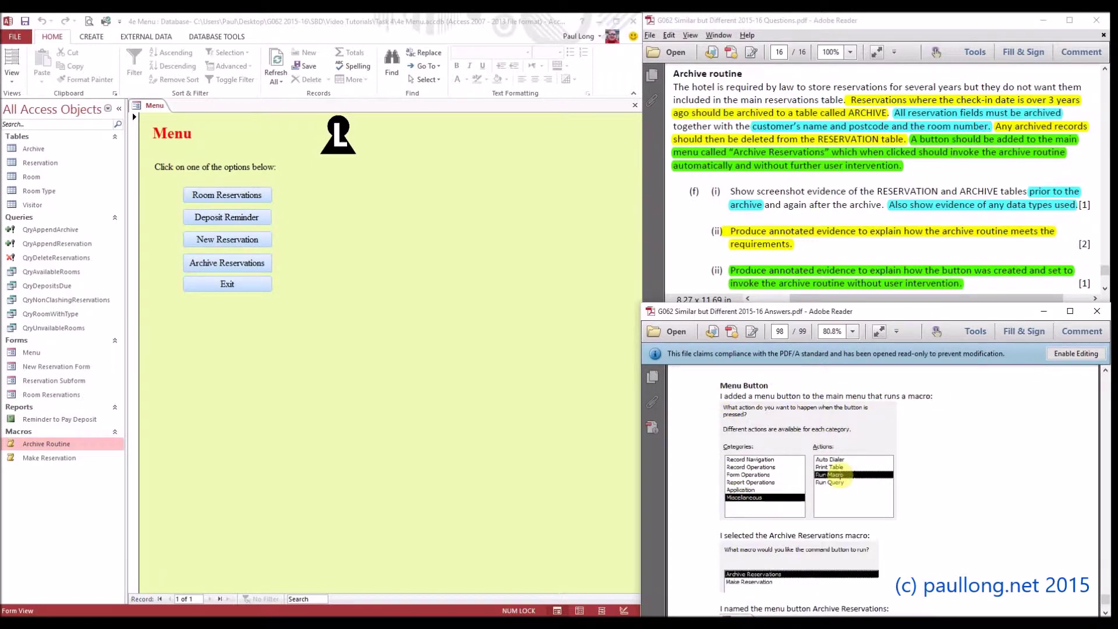
pyautogui.scroll(-4, 833, 475)
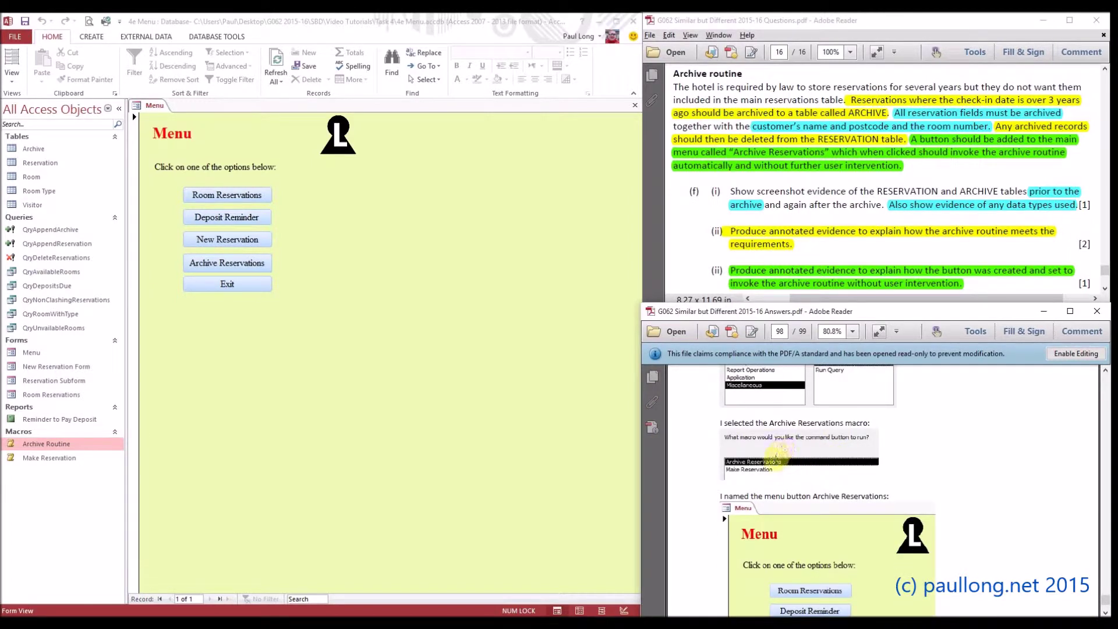
pyautogui.scroll(-4, 778, 459)
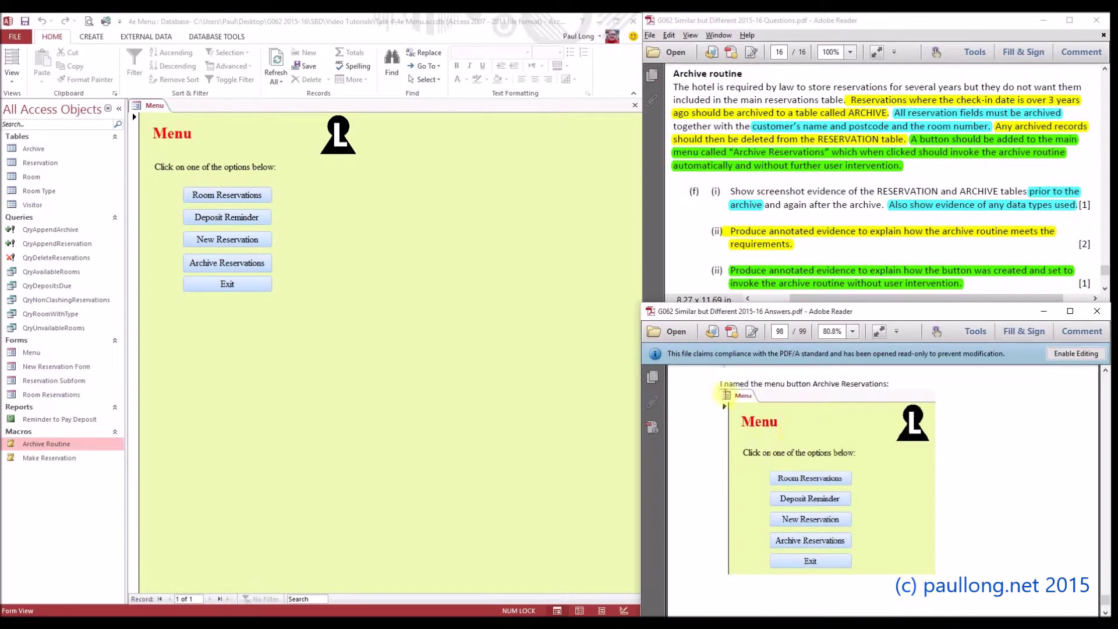